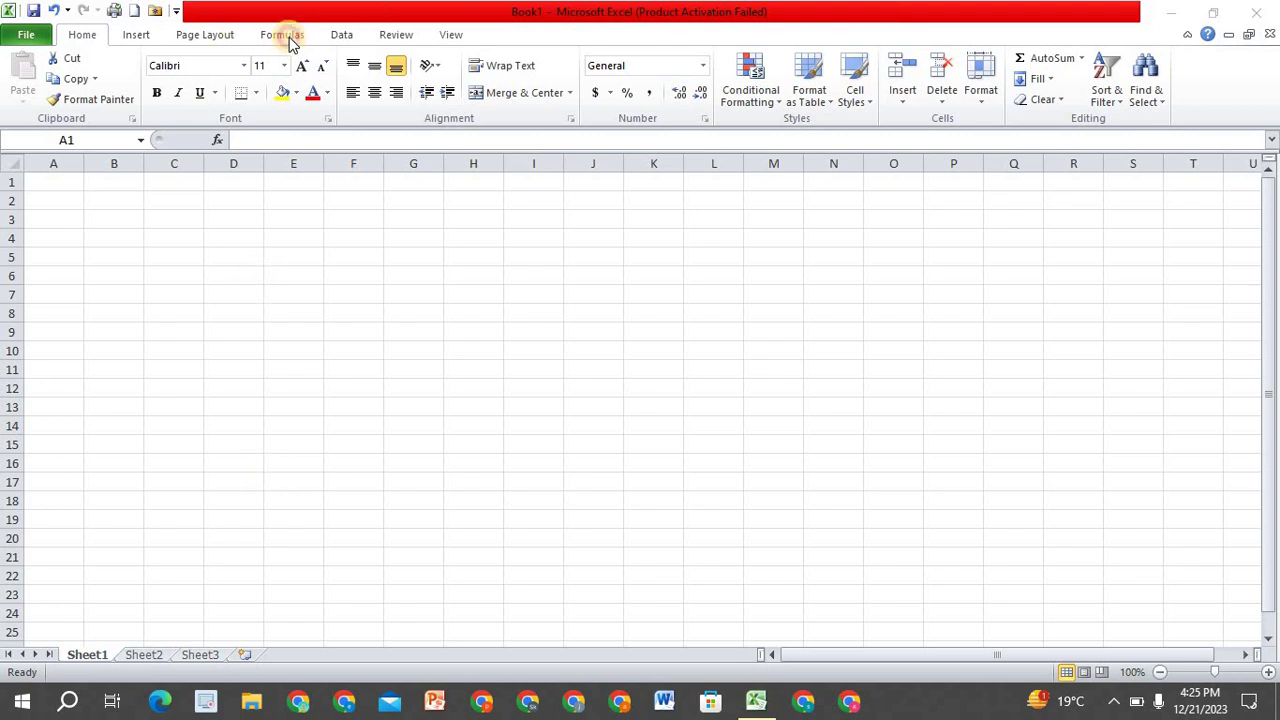
- Show the Formulas ribbon commands for the blank Book1 workbook
left_click(290, 43)
left_click(290, 43)
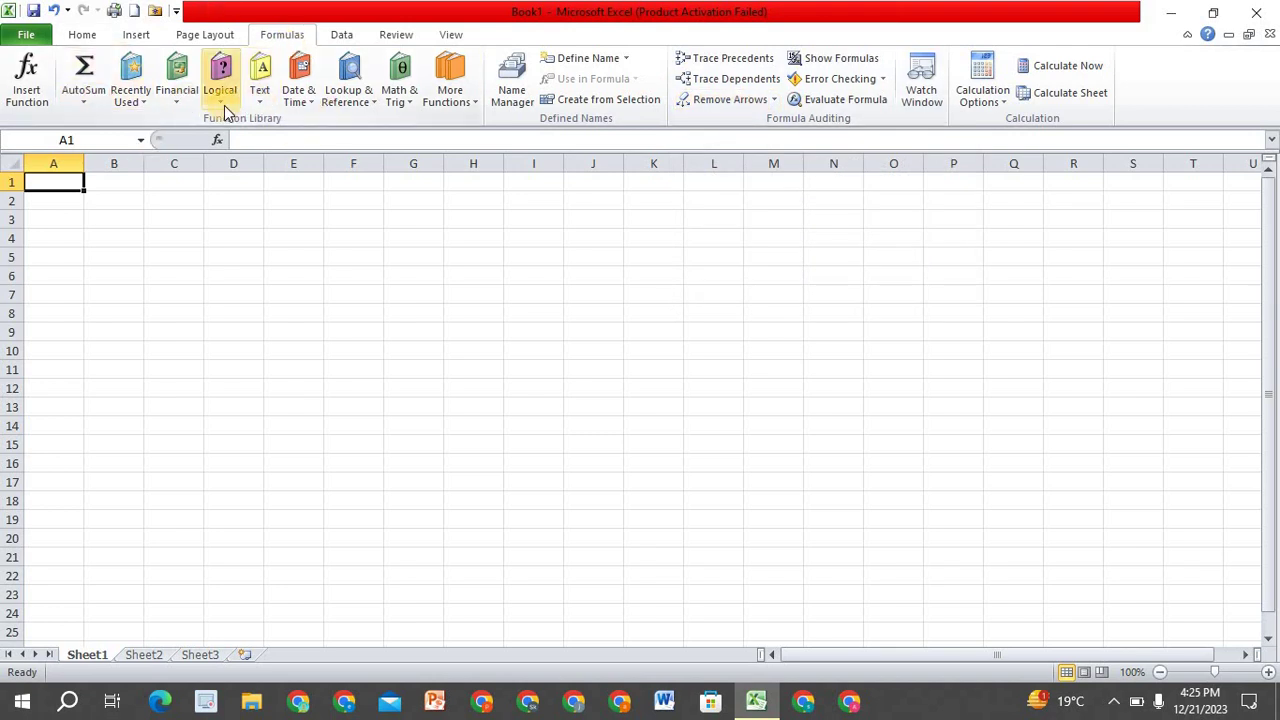
- Enter =SUM(20+16+30) in cell A1 with AutoSum so it shows 66
left_click(92, 97)
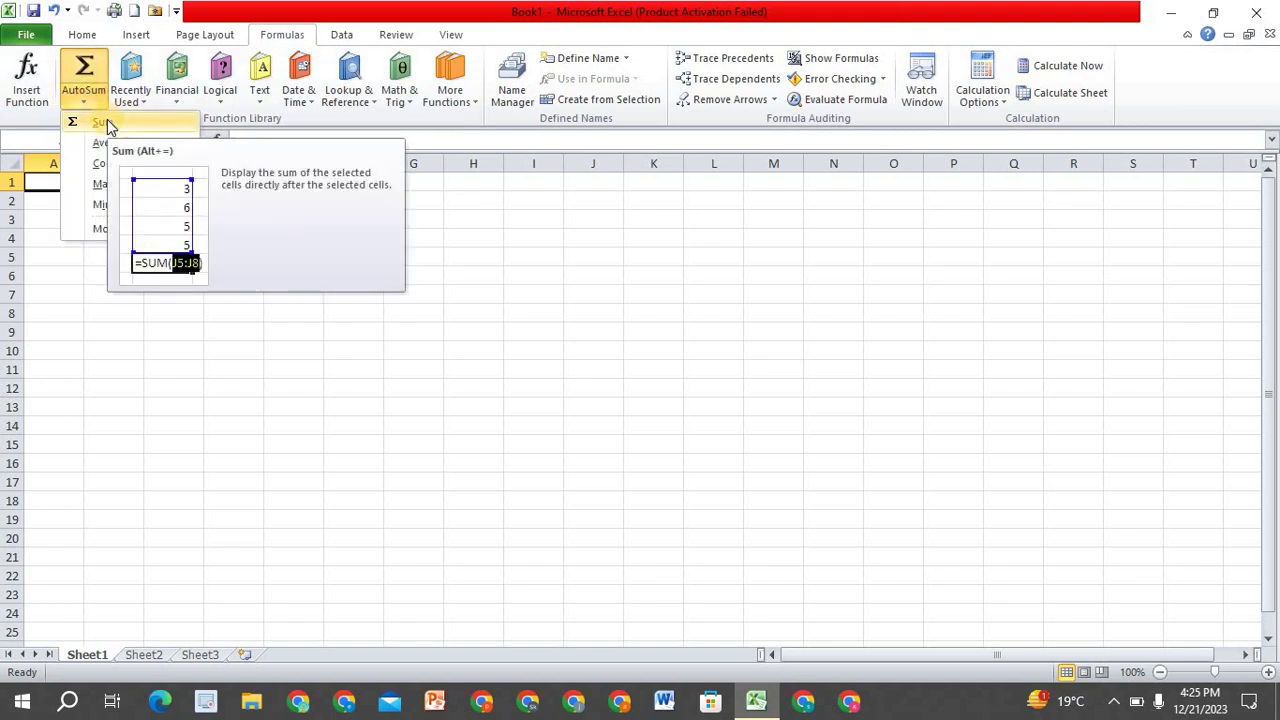
left_click(109, 122)
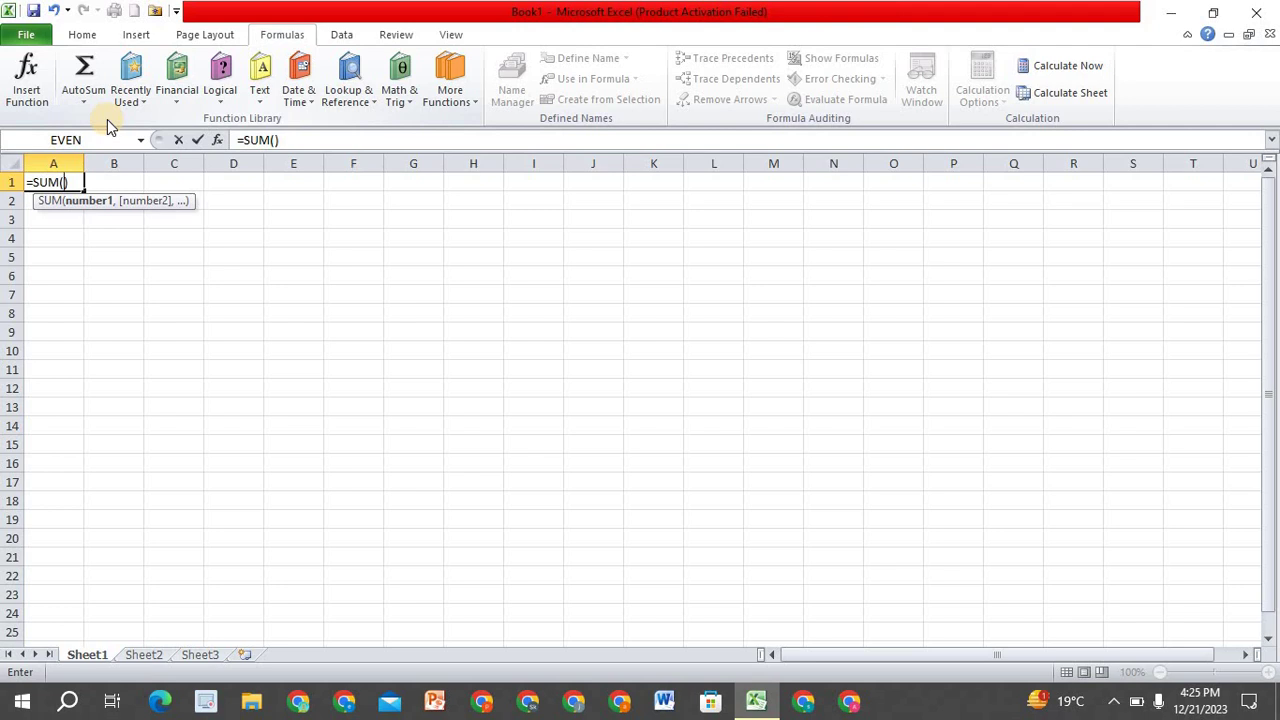
type("20")
type("+16")
type("+30")
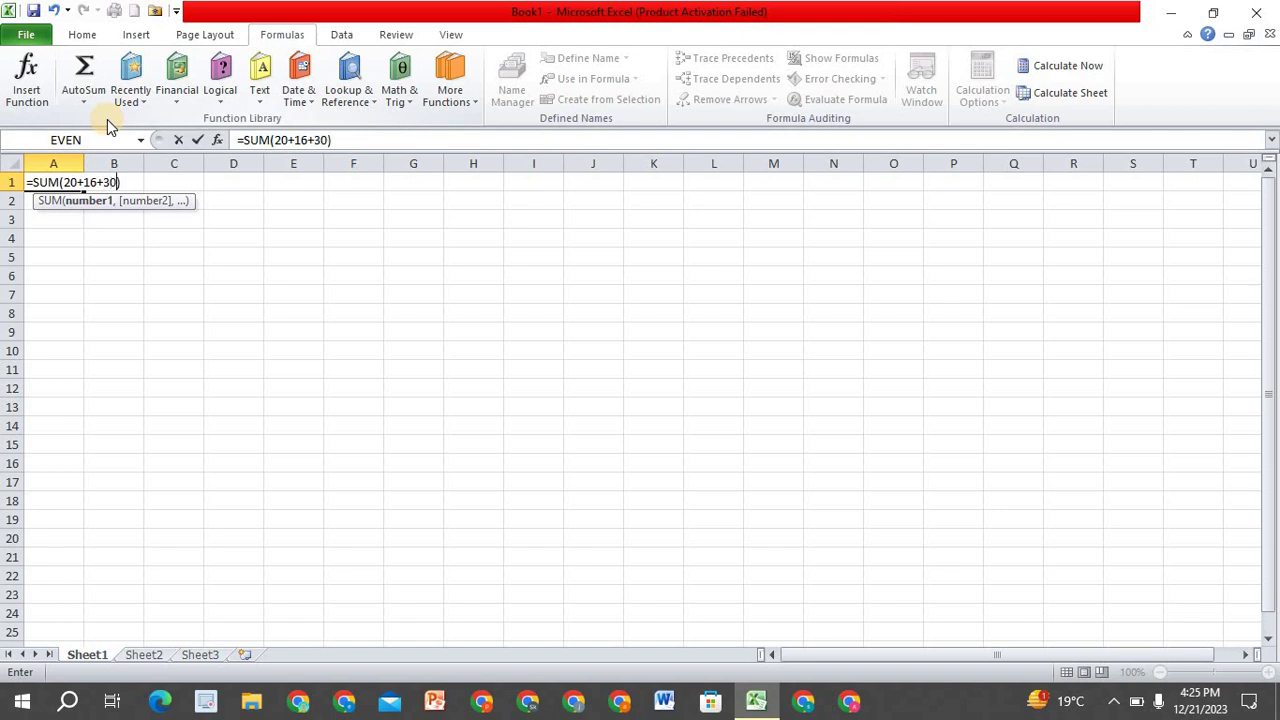
key("Return")
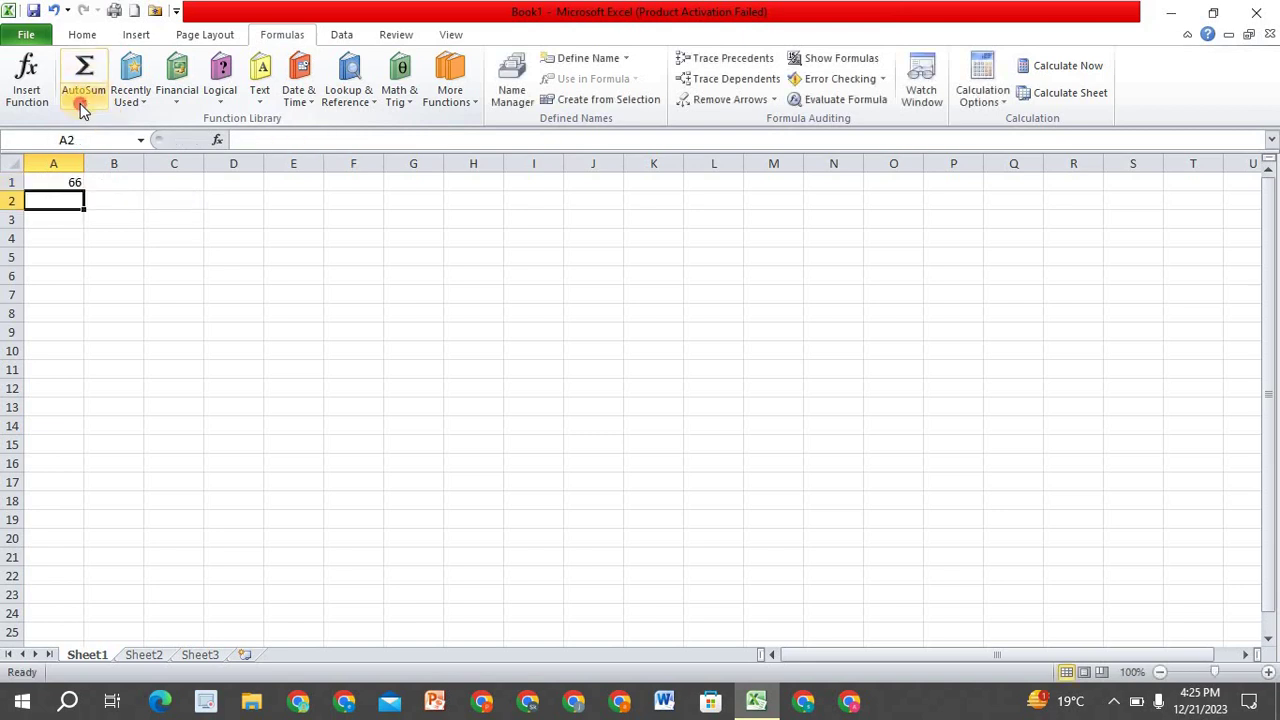
left_click(82, 100)
- Enter =AVERAGE(A1*30) in cell A2 so it returns 1980
left_click(113, 145)
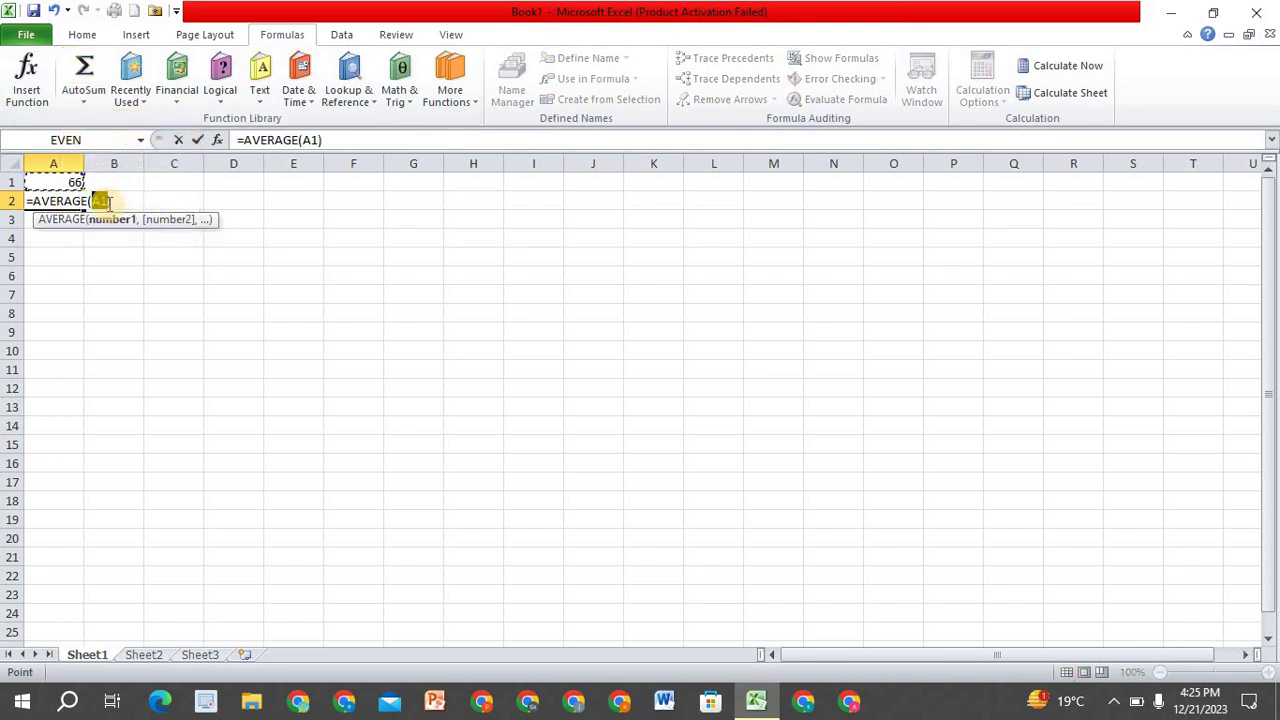
left_click(108, 202)
type("*")
type("30")
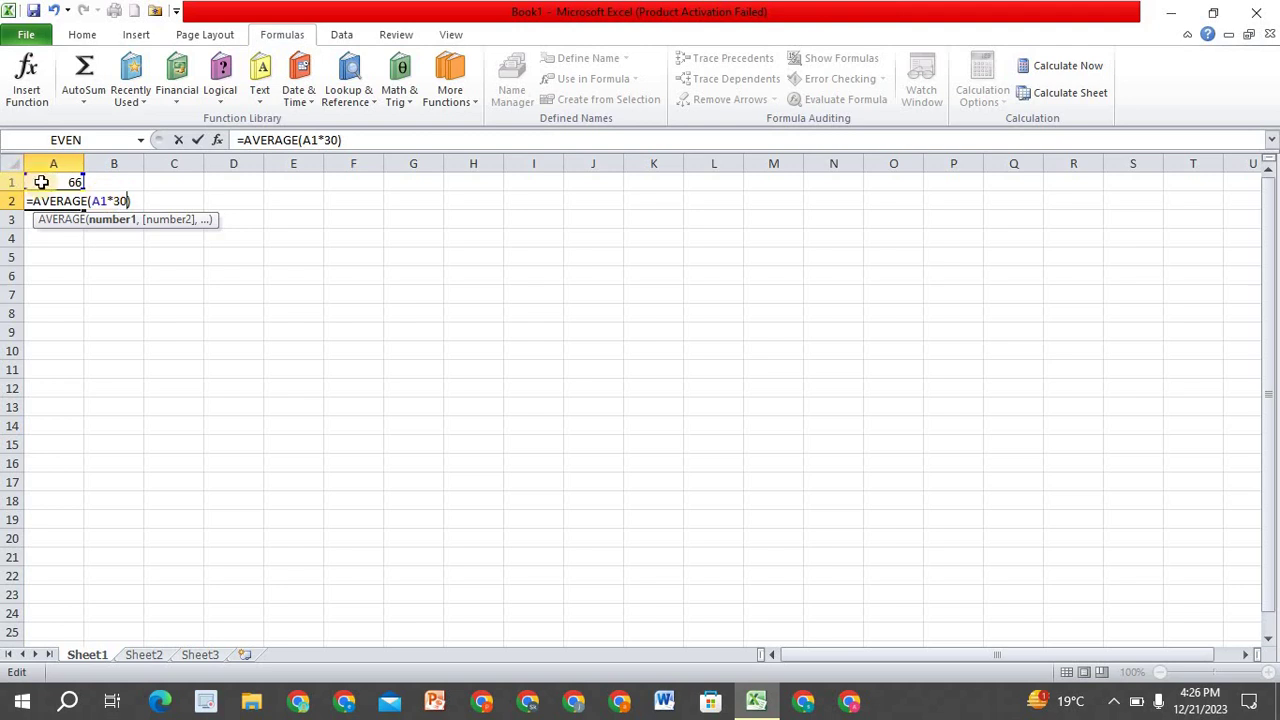
key("Return")
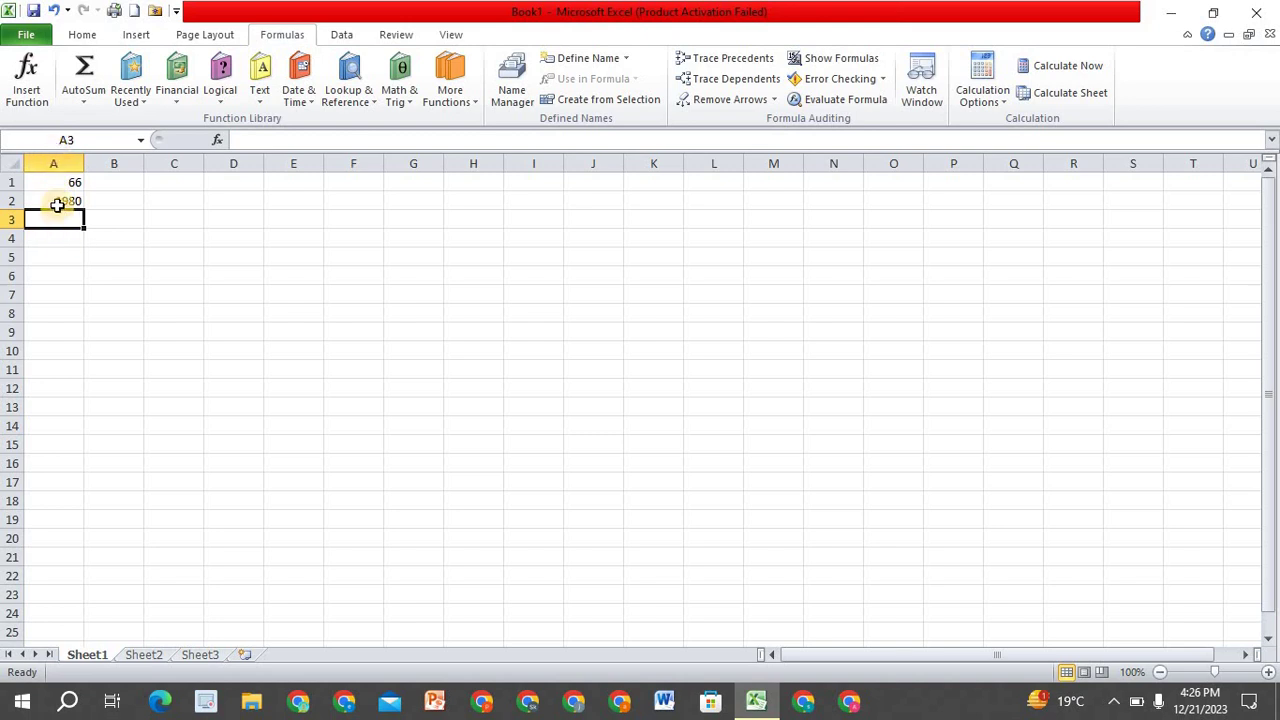
left_click(84, 102)
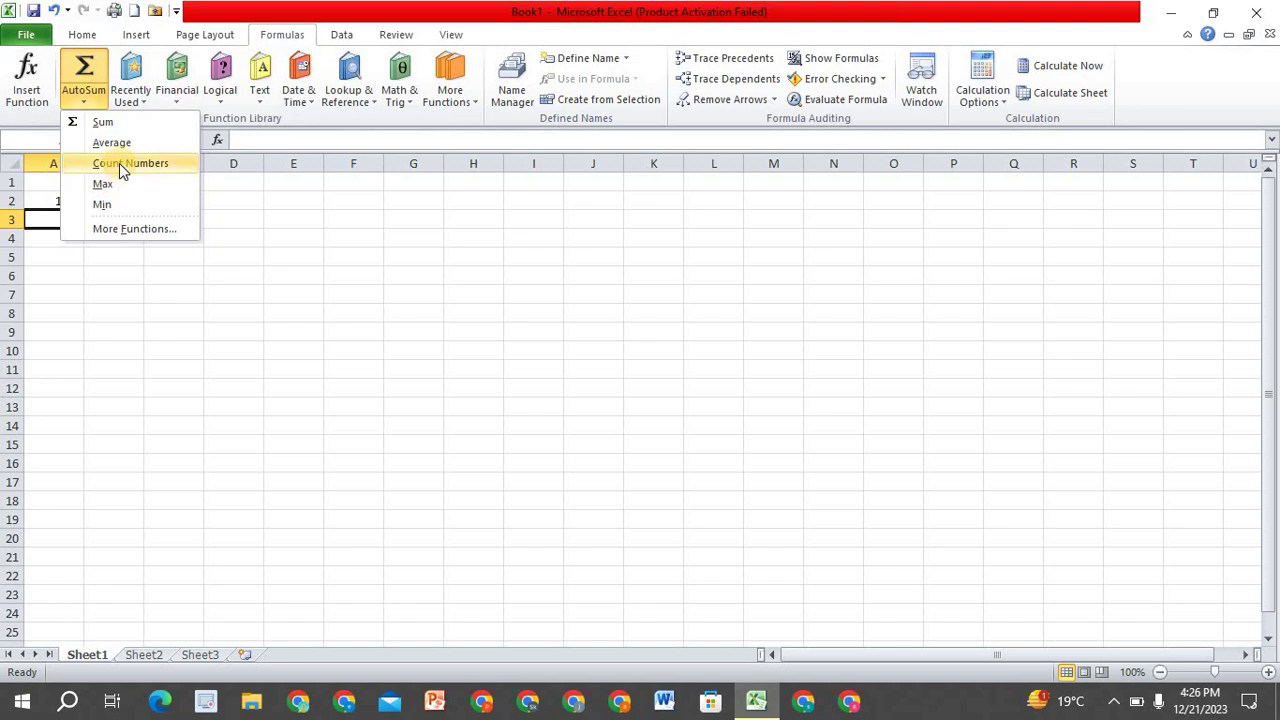
- Enter =COUNT(A1:A2) in cell A3 so it returns 2
left_click(119, 163)
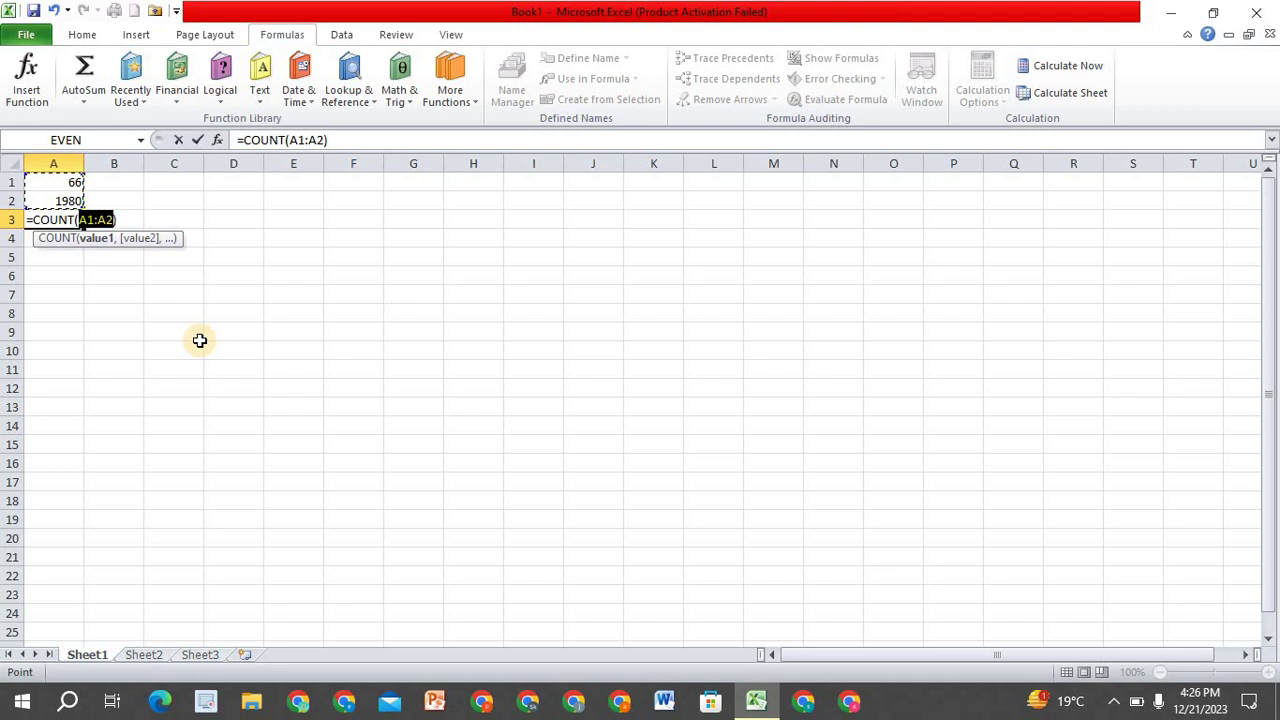
key("Return")
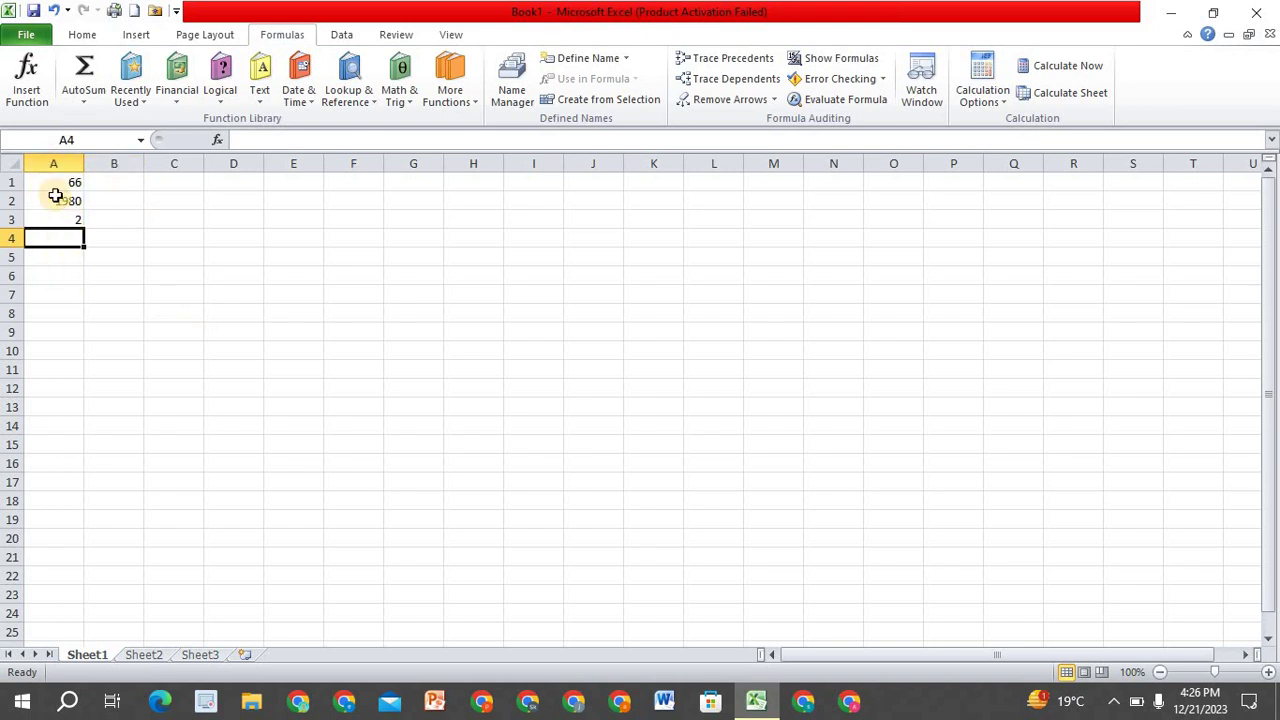
- Put =MAX(A2:A3) in cell A4, correcting the range so it returns 1980
left_click(81, 94)
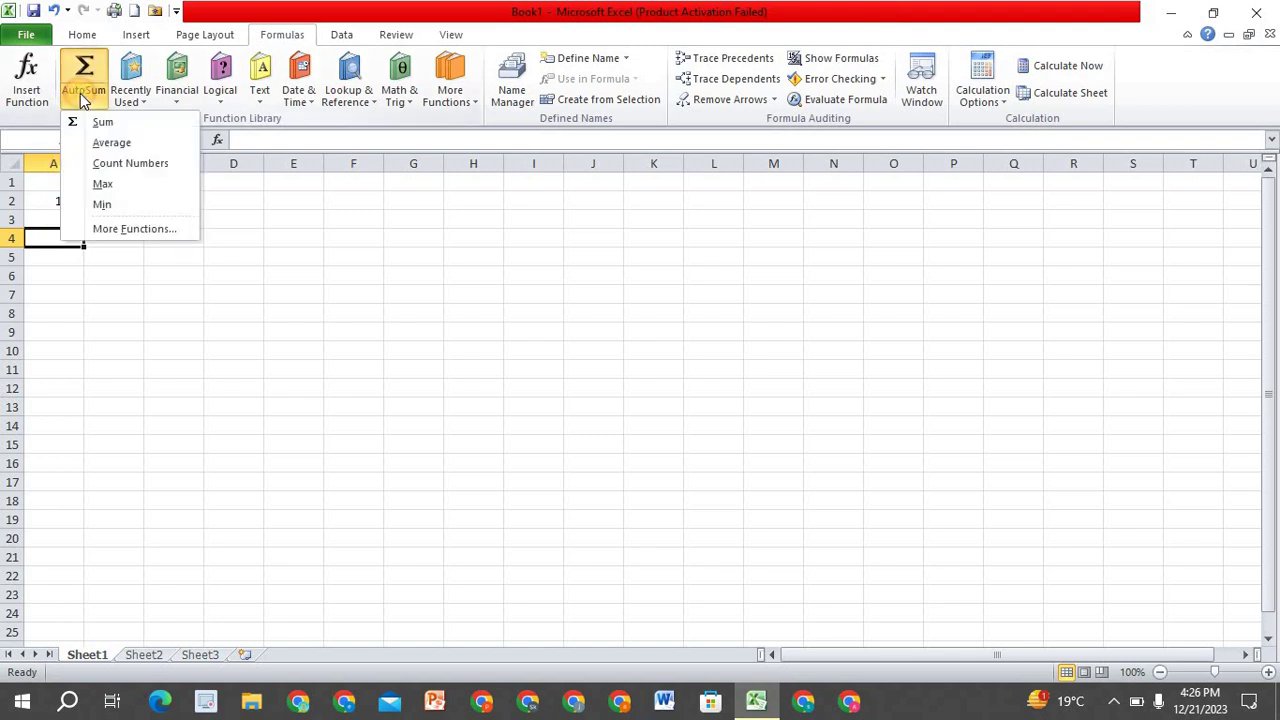
left_click(133, 190)
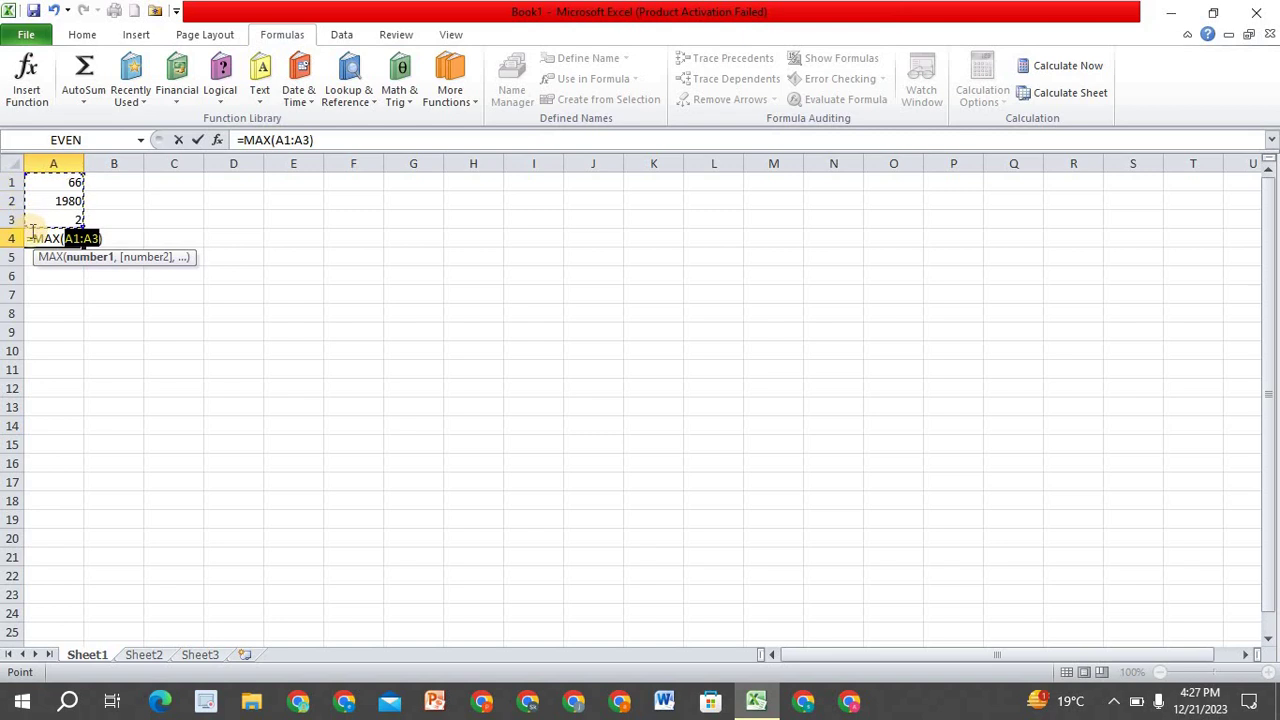
left_click(305, 139)
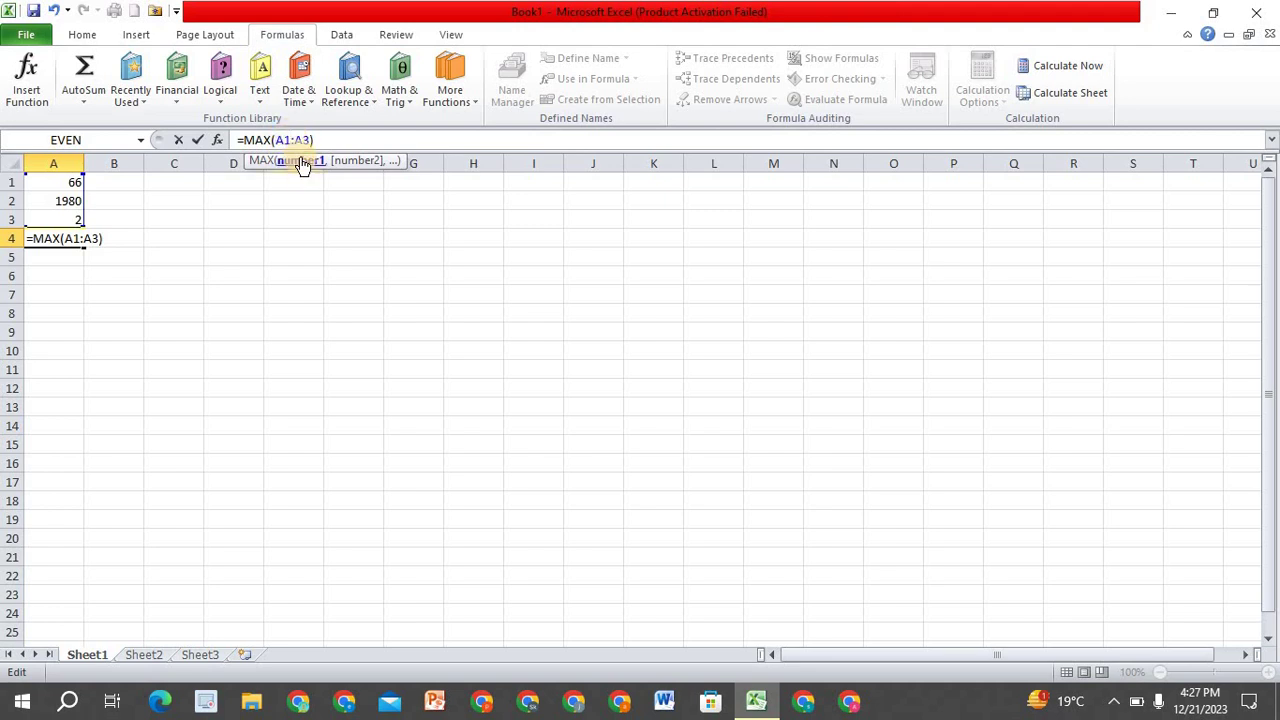
type("2")
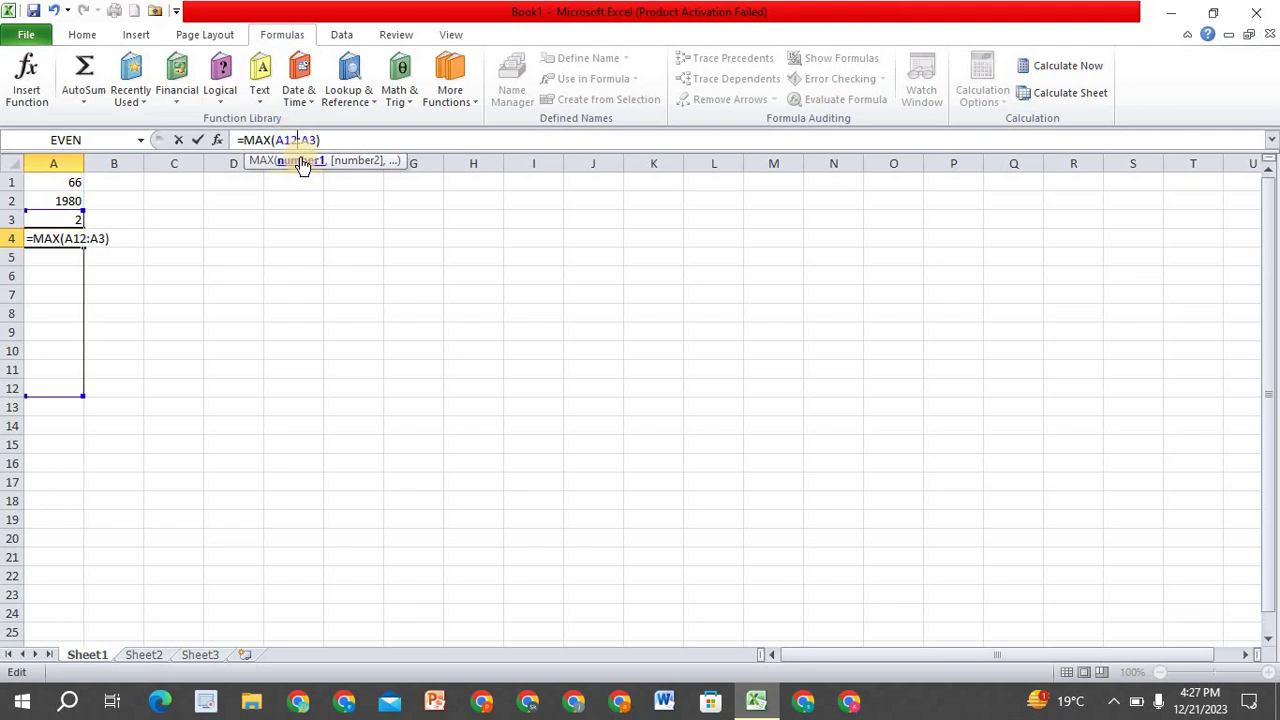
key("BackSpace")
key("BackSpace")
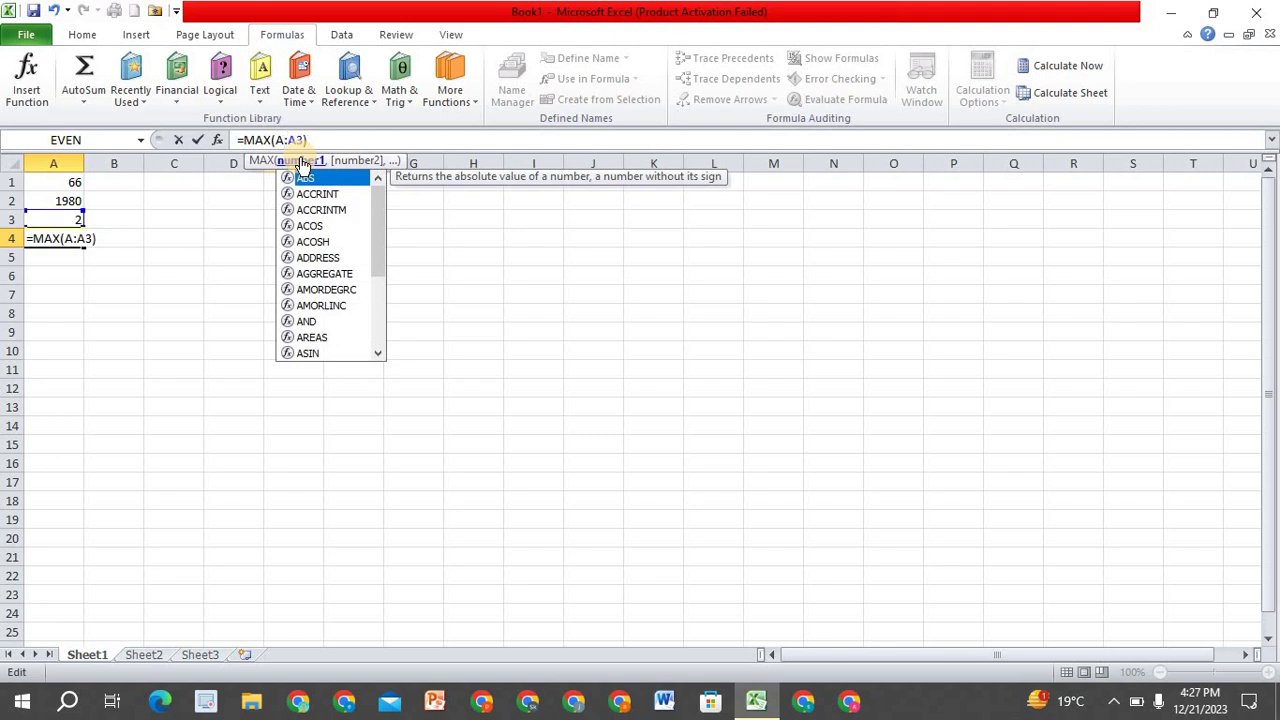
type("2")
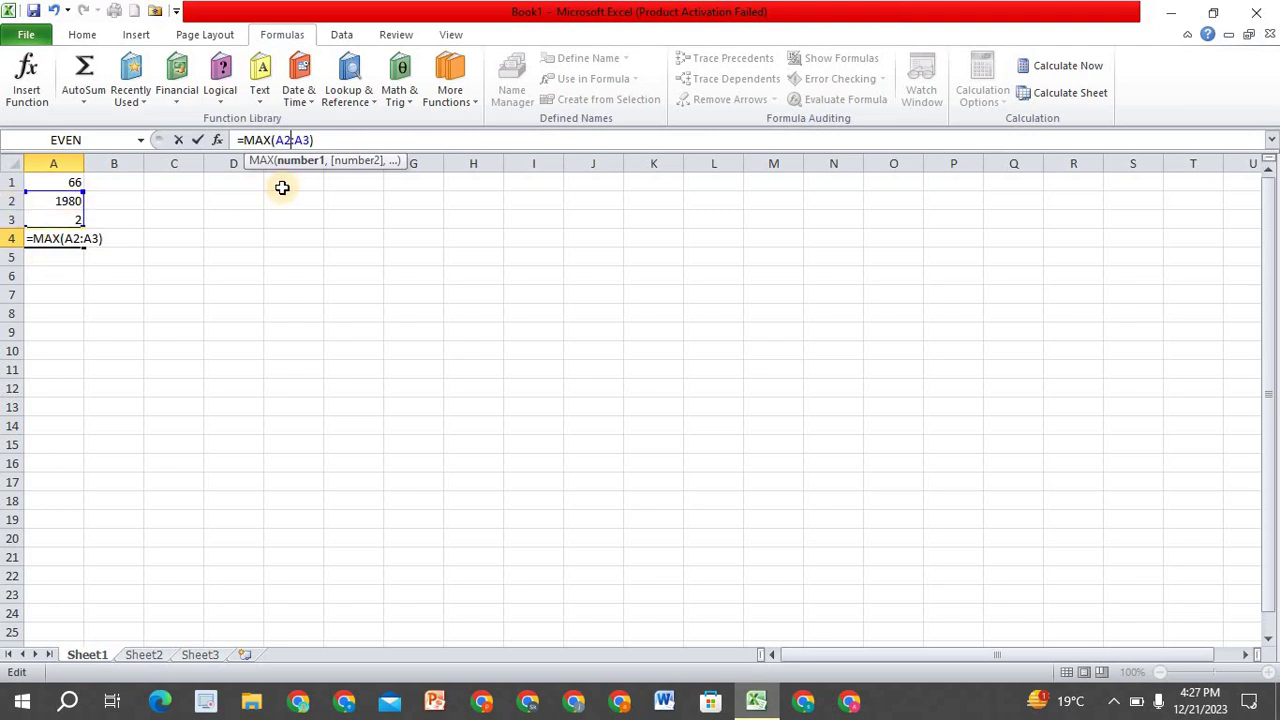
key("Return")
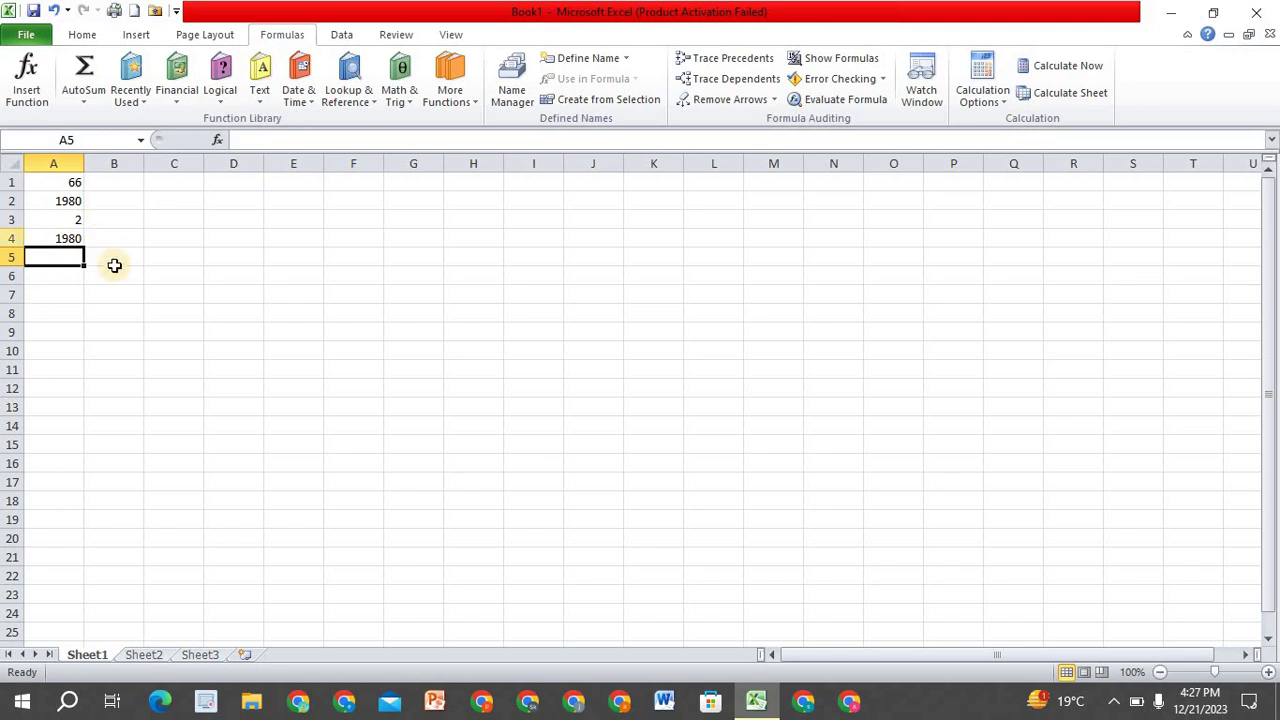
- Put =MIN(A3:A4) in cell A5, changing the range start to A3, returning 2
left_click(97, 103)
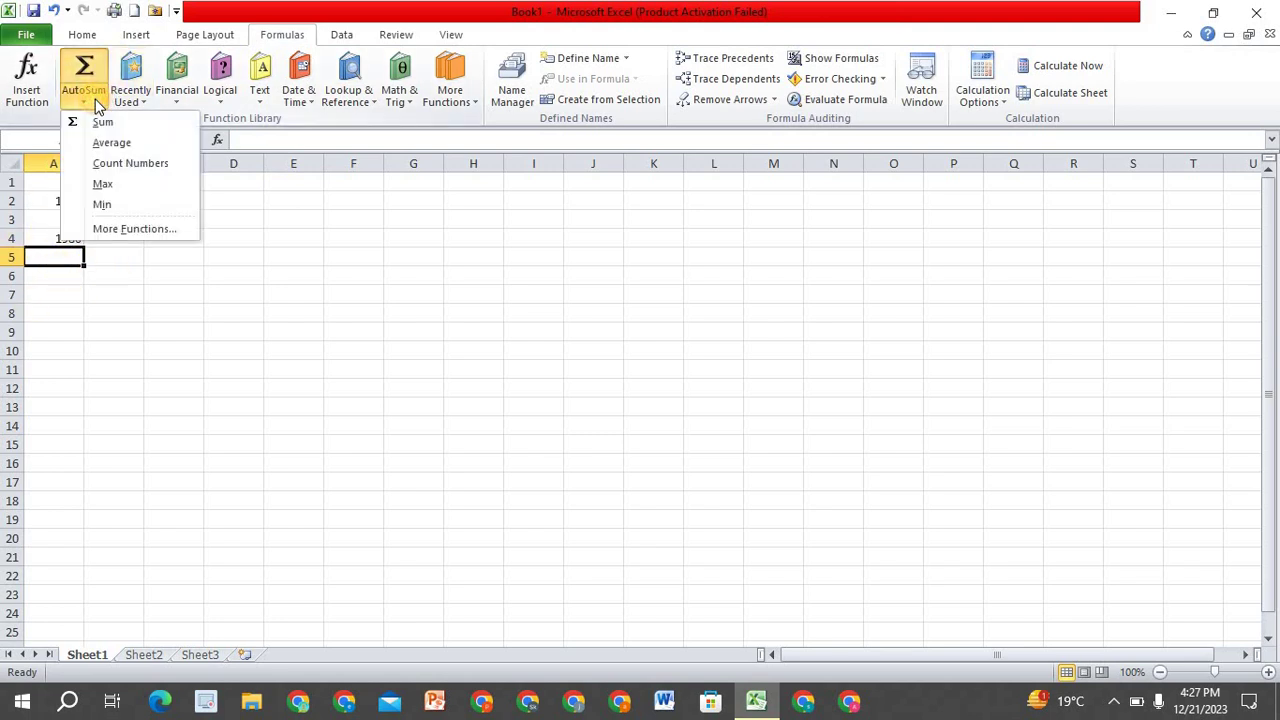
left_click(123, 205)
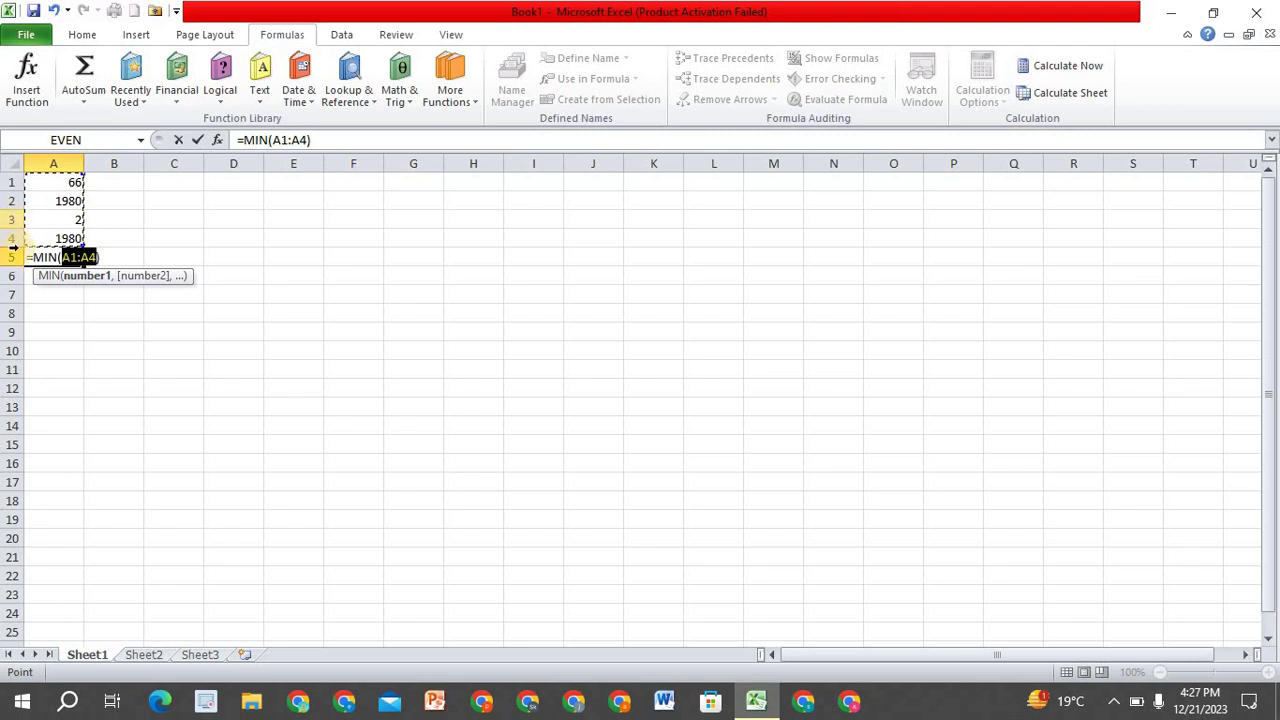
left_click(287, 140)
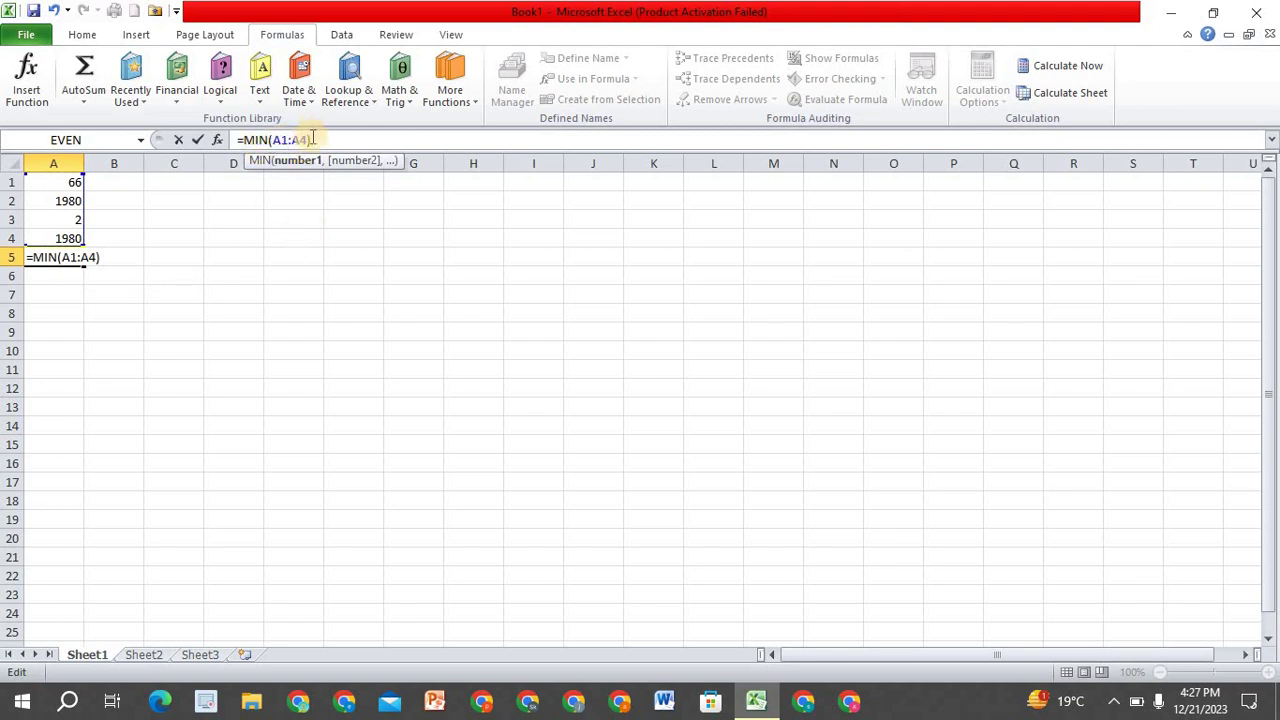
key("BackSpace")
type("3")
key("Return")
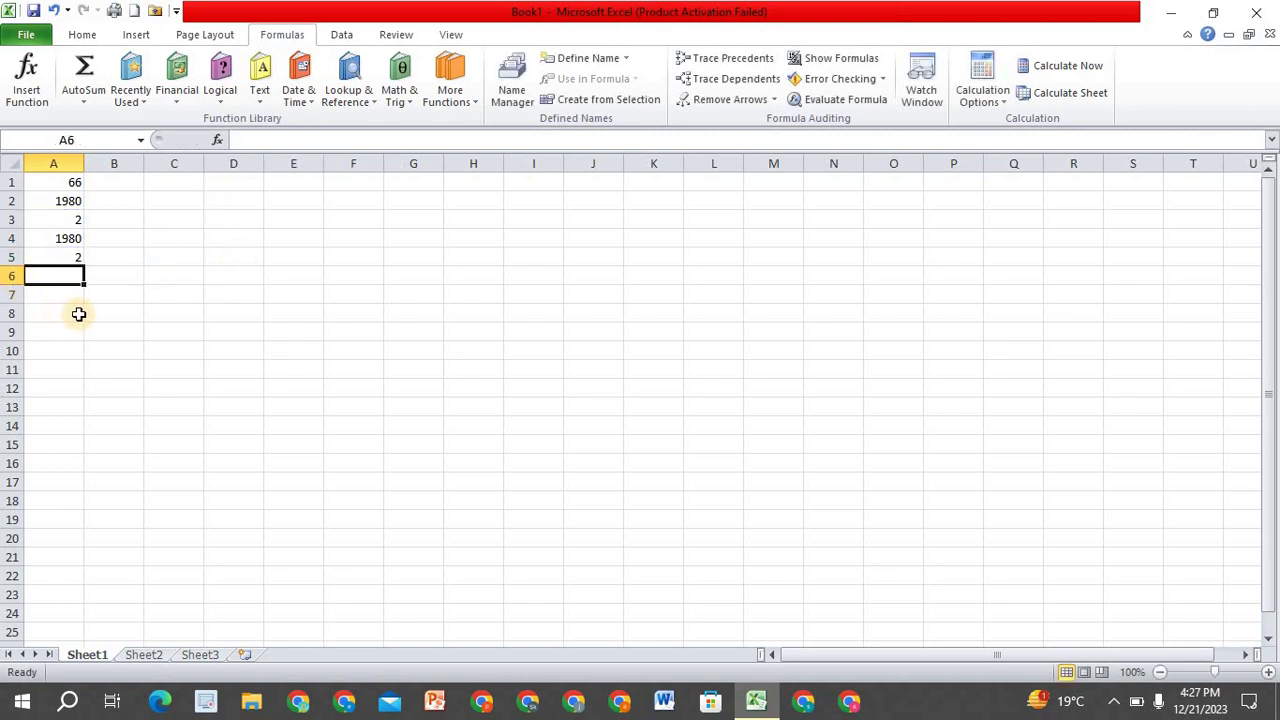
- Insert the DAYS360 function into cell A6 from the function browser
left_click(94, 101)
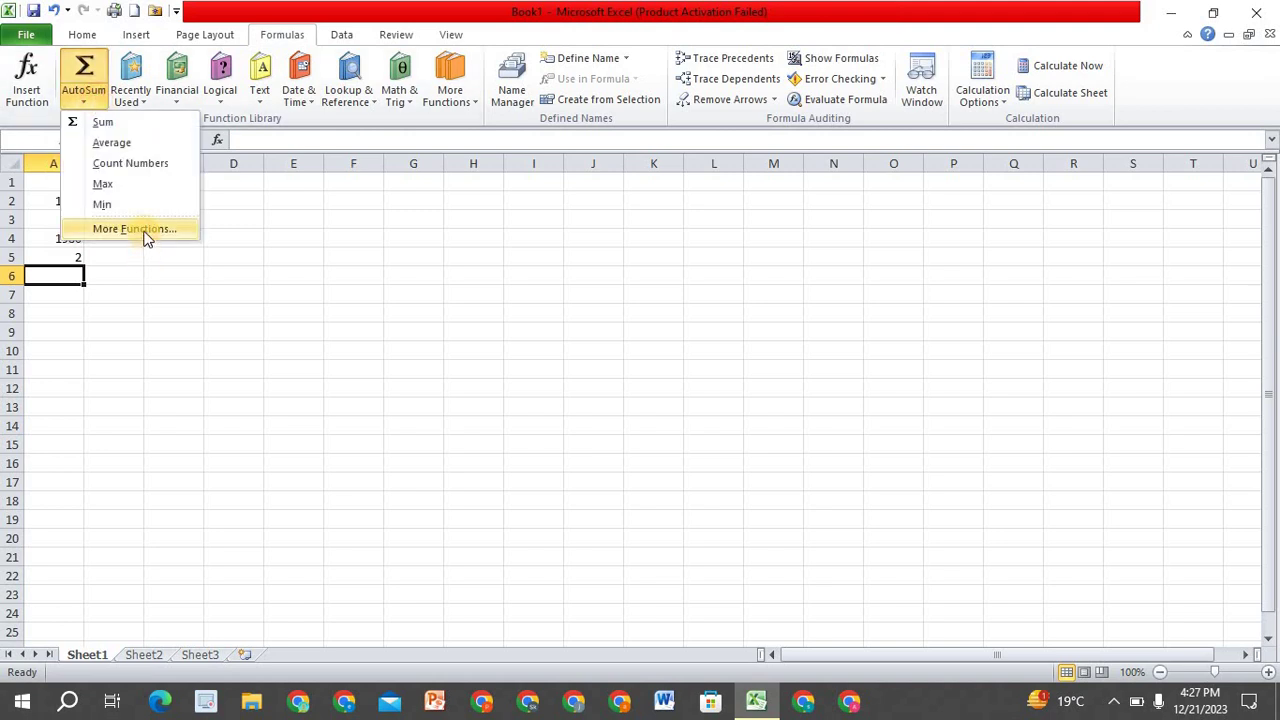
left_click(144, 231)
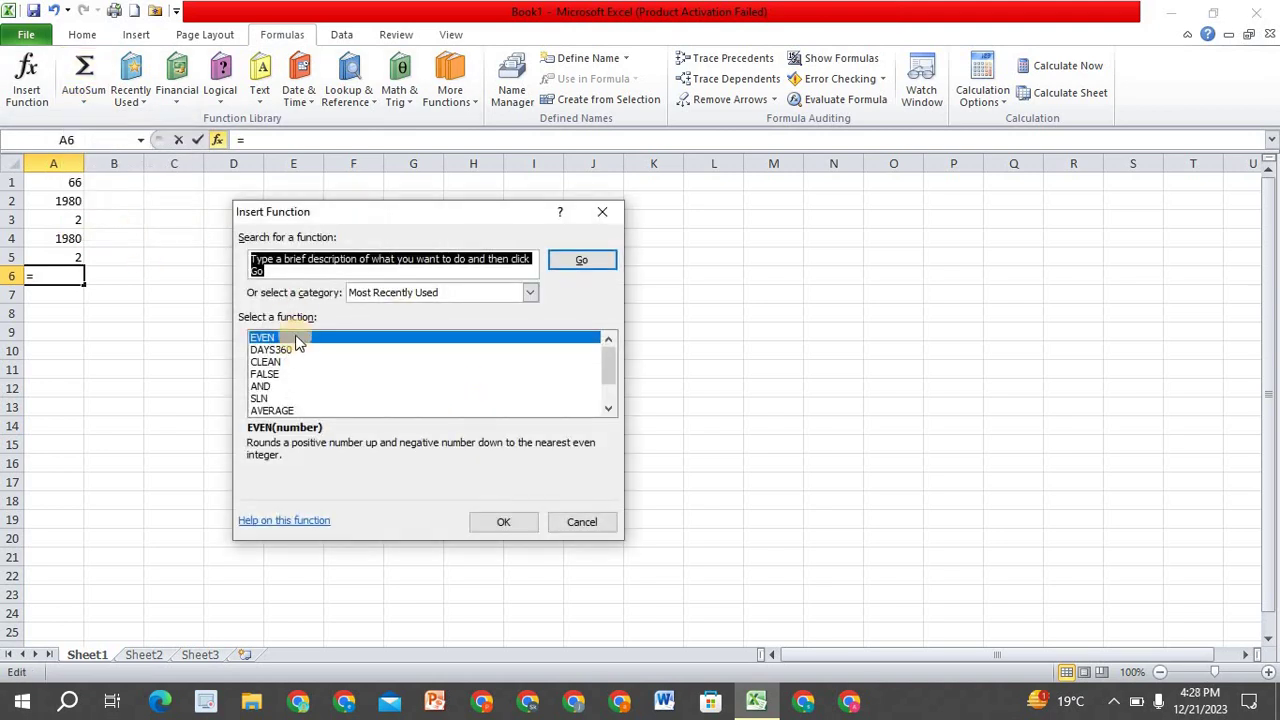
left_click(295, 350)
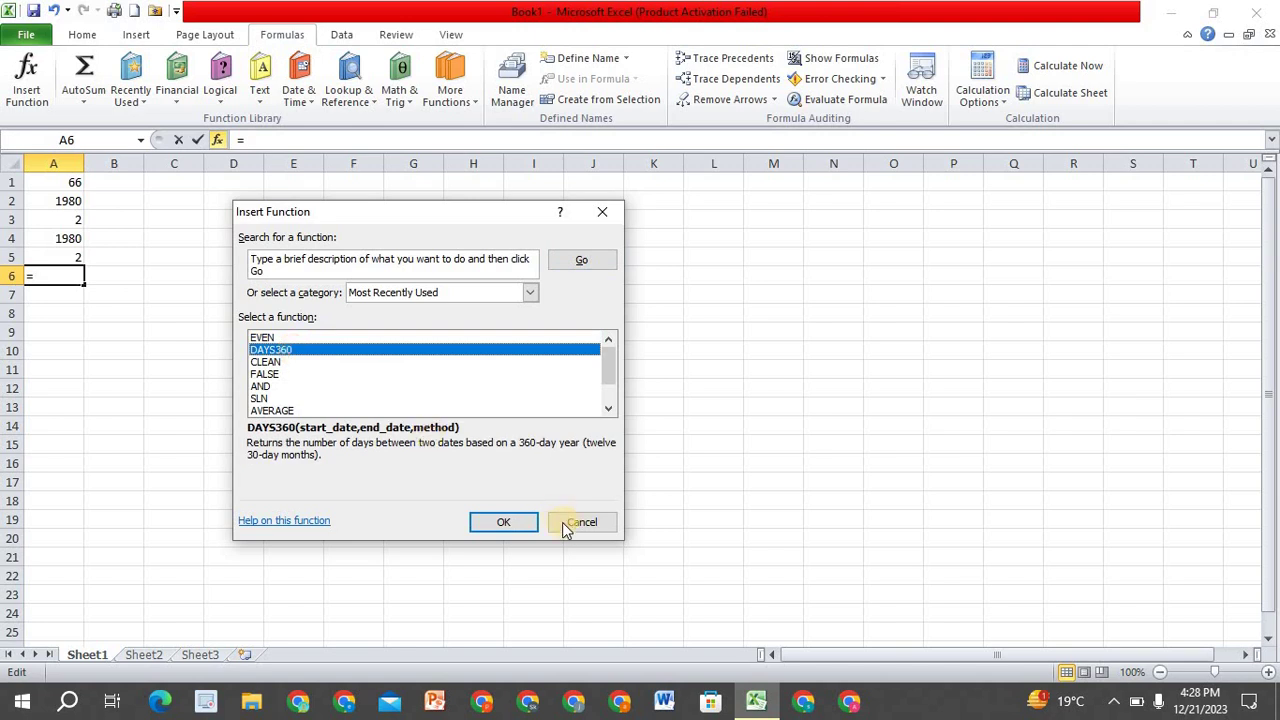
left_click(503, 523)
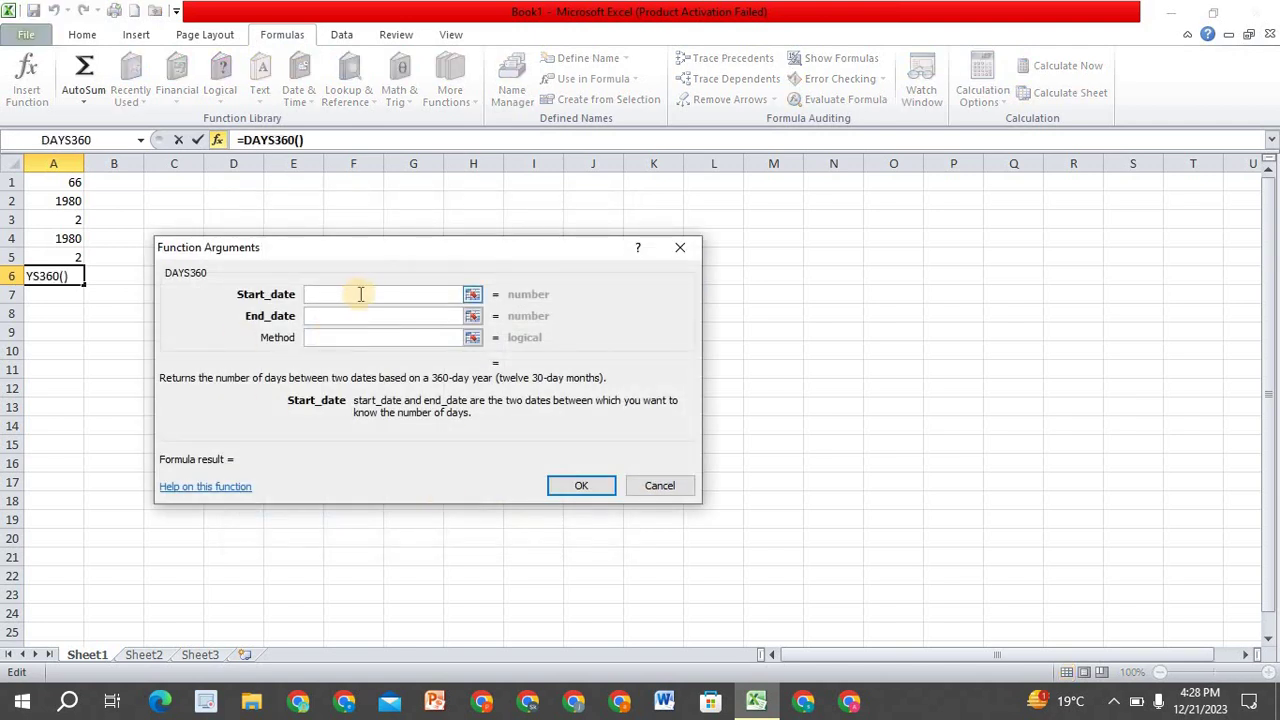
- Enter 102022 as the DAYS360 start date and dismiss the too-few-arguments warning
type("1")
type("0")
type("2022")
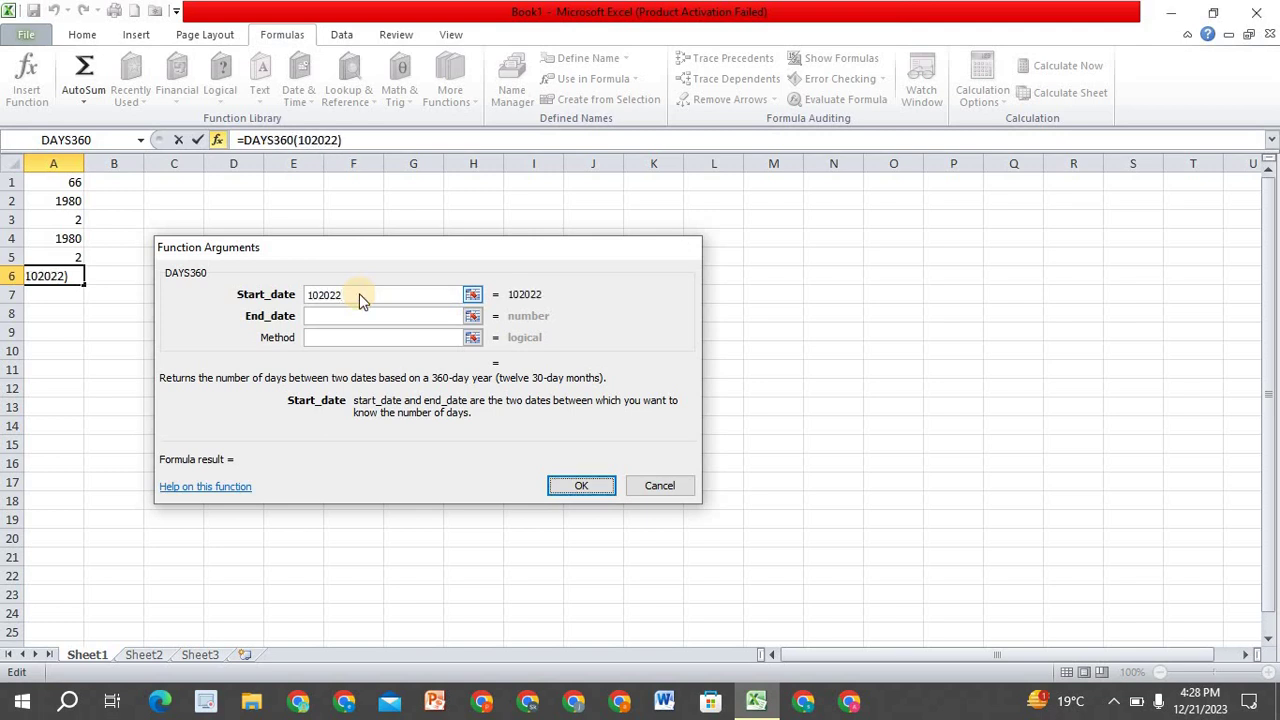
key("Return")
left_click(655, 402)
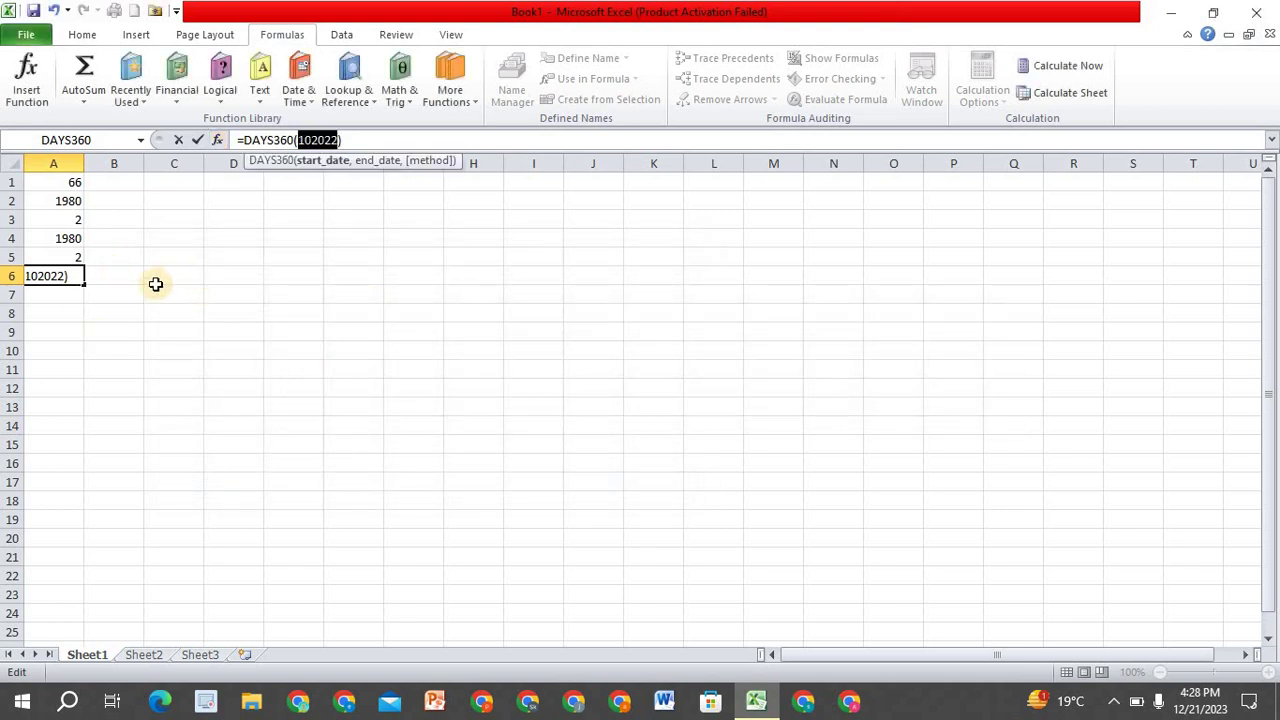
left_click(87, 283)
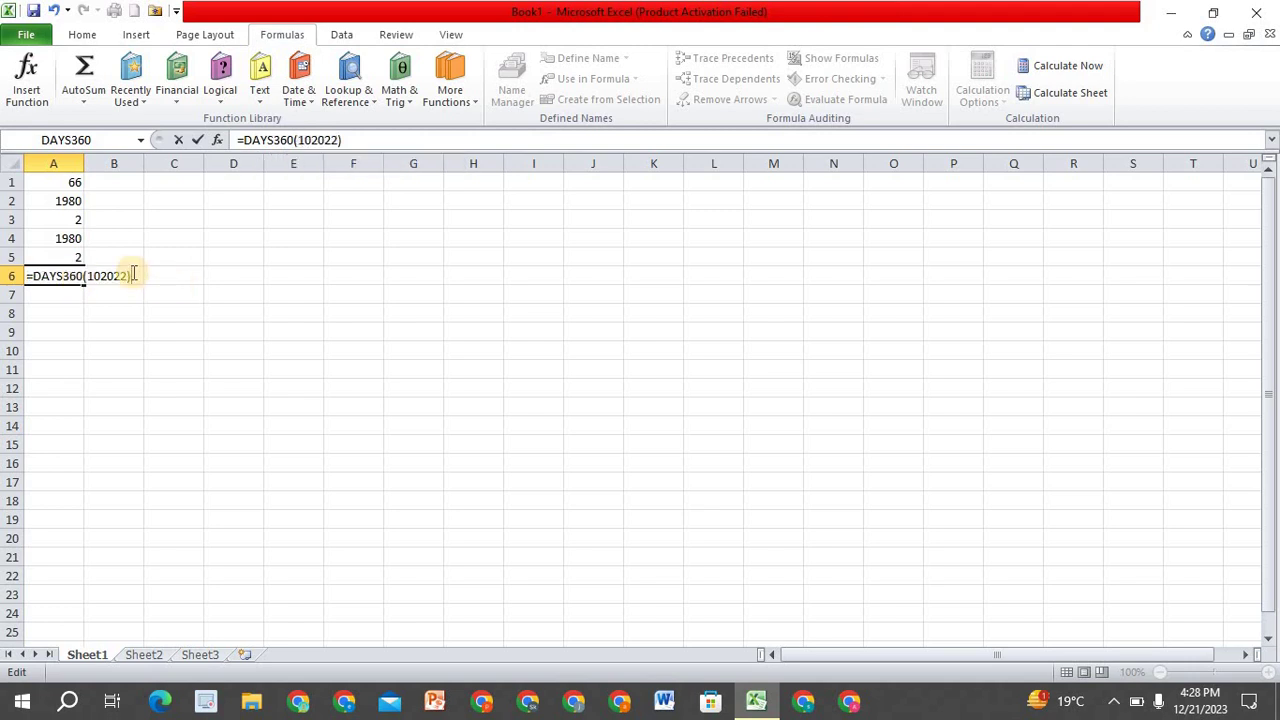
- Replace the typed DAYS360 start date in A6 with a reference to cell A7
left_click(70, 312)
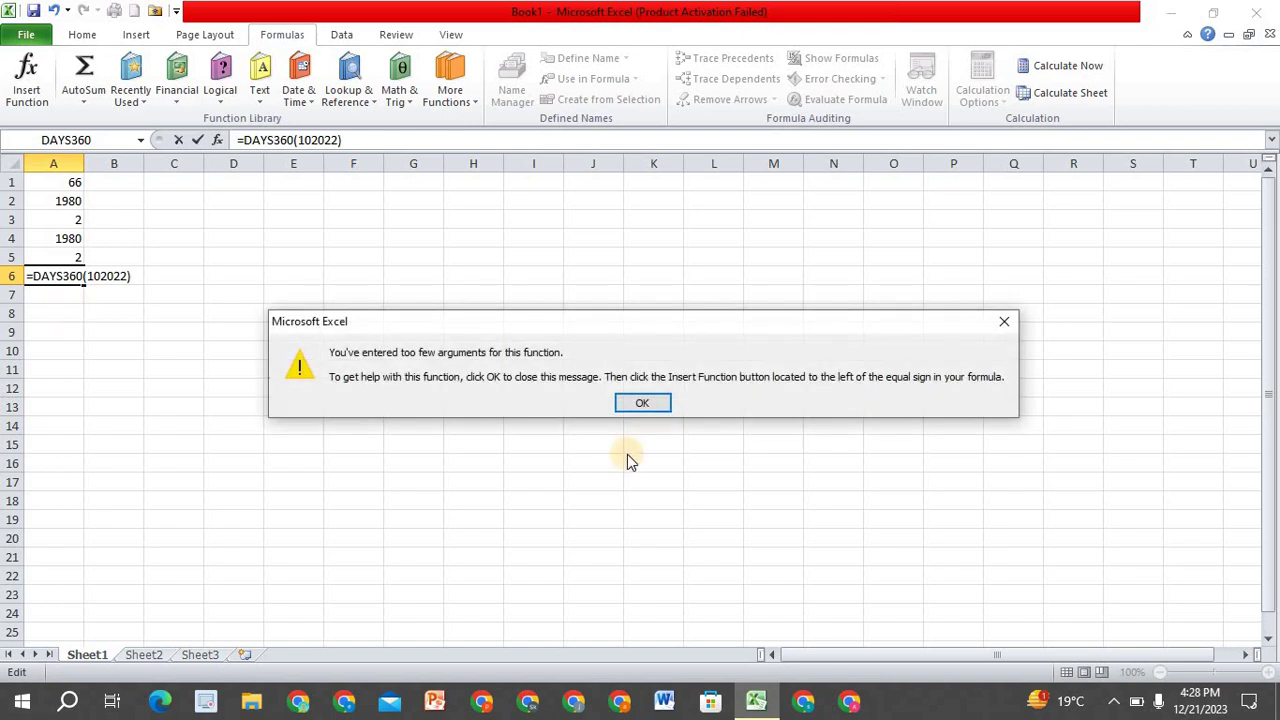
left_click(645, 404)
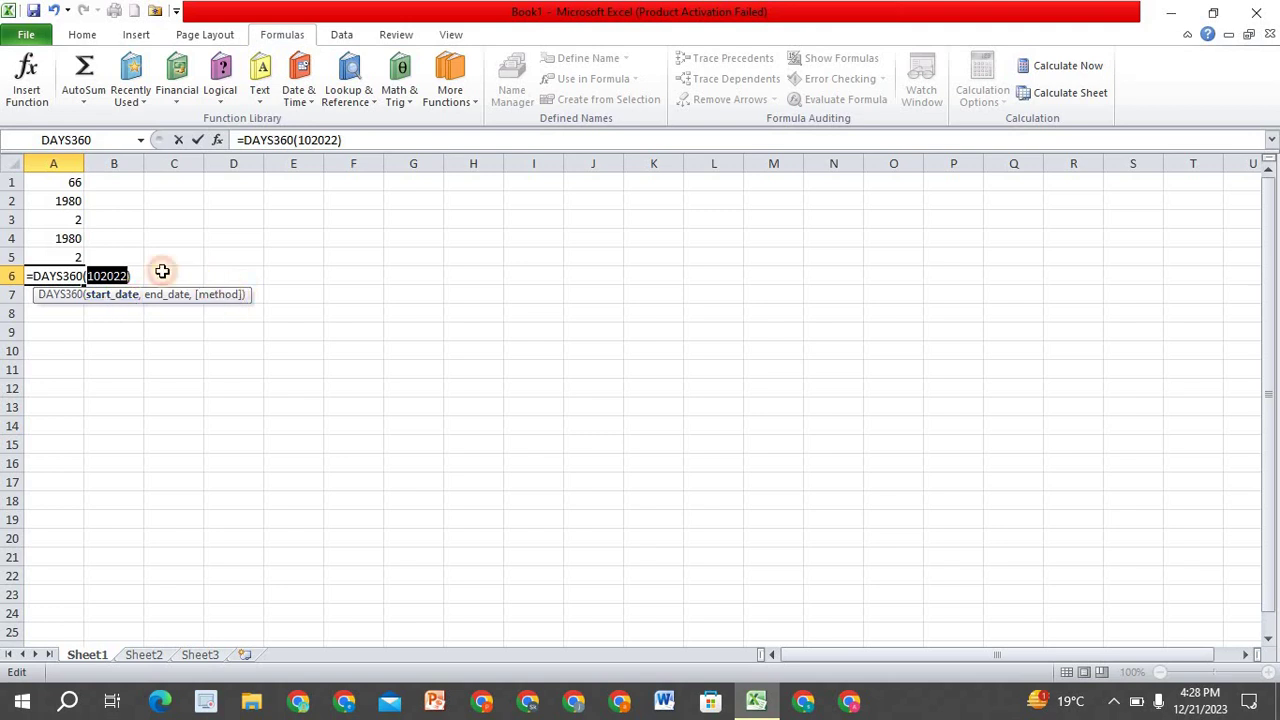
left_click(345, 139)
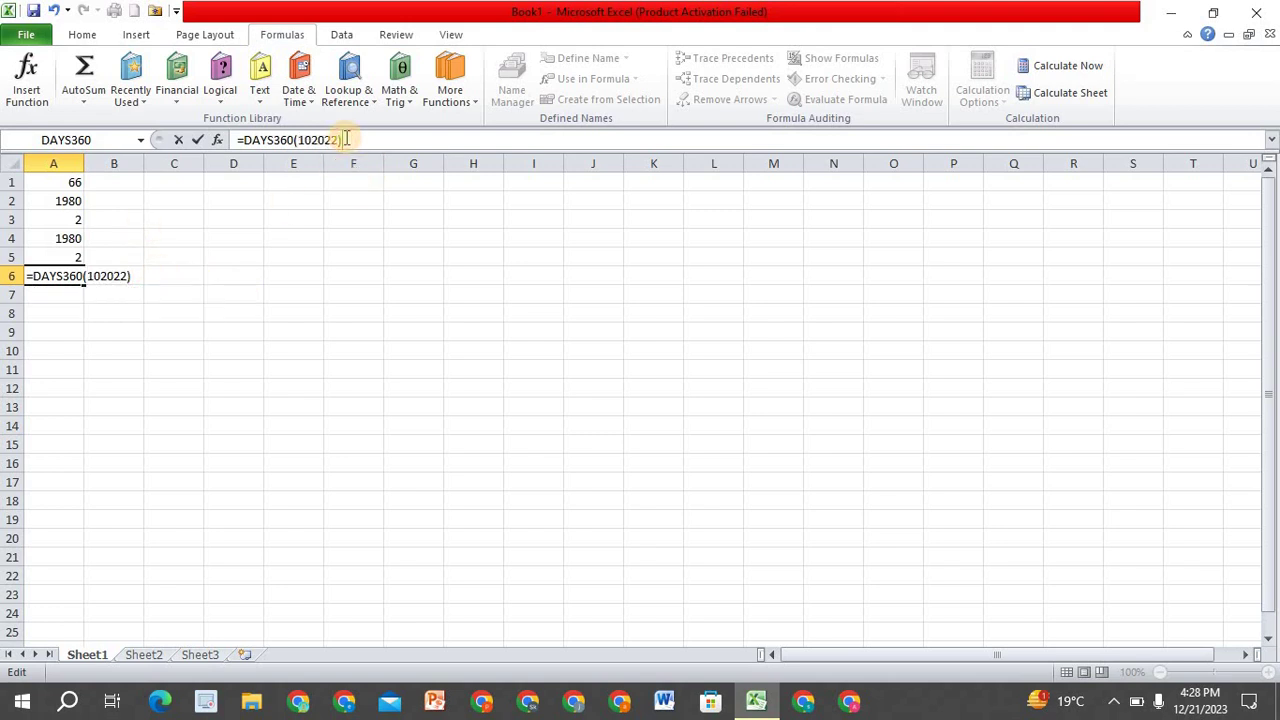
key("Left")
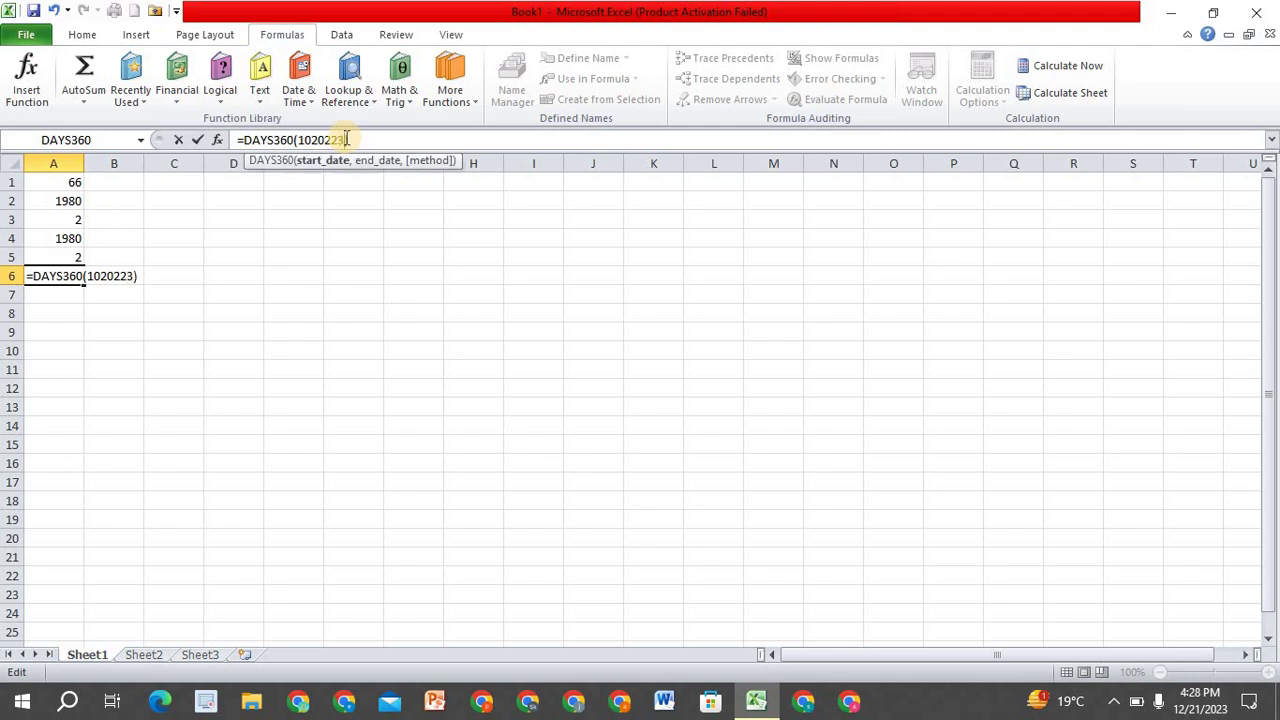
type("0")
key("Return")
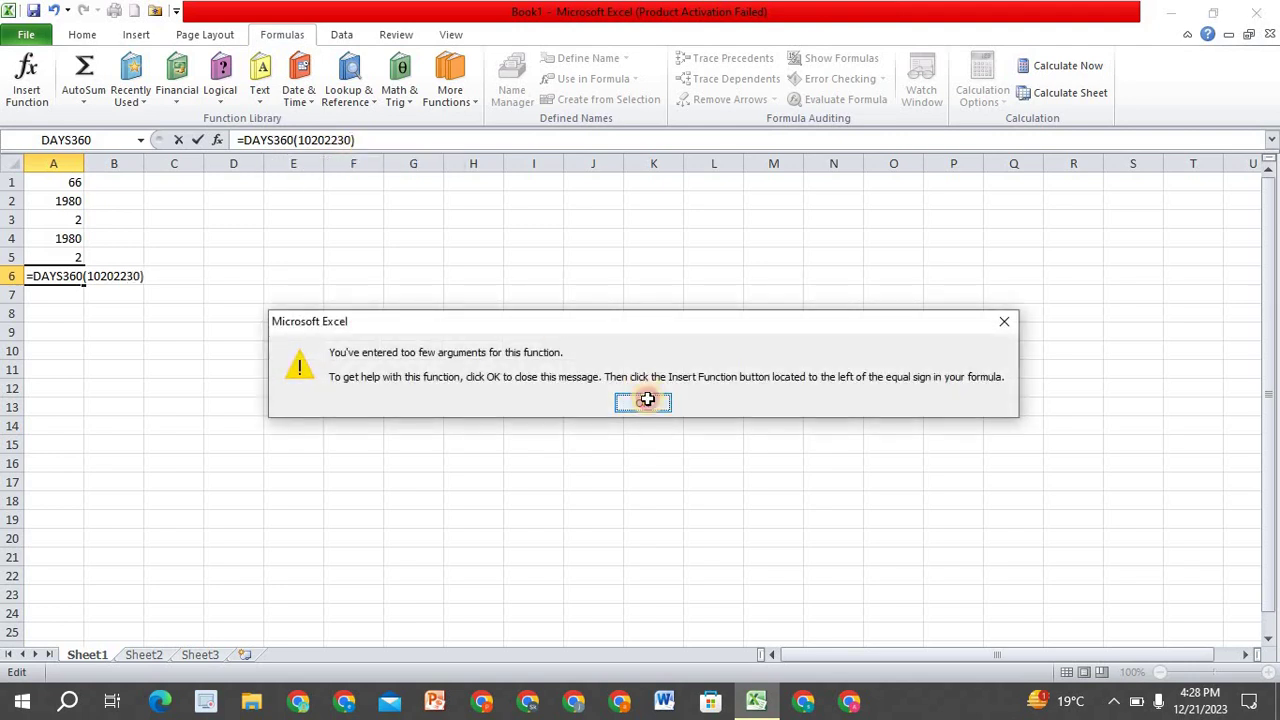
left_click(647, 400)
left_click(228, 340)
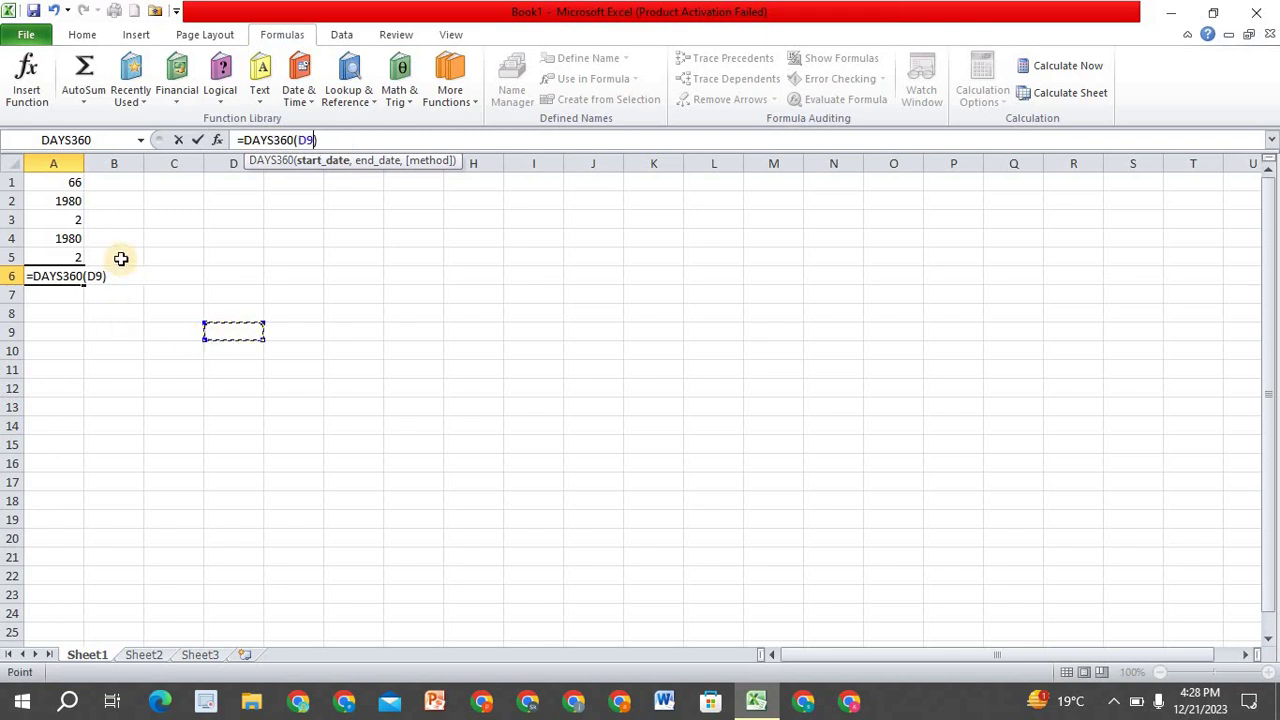
left_click(57, 293)
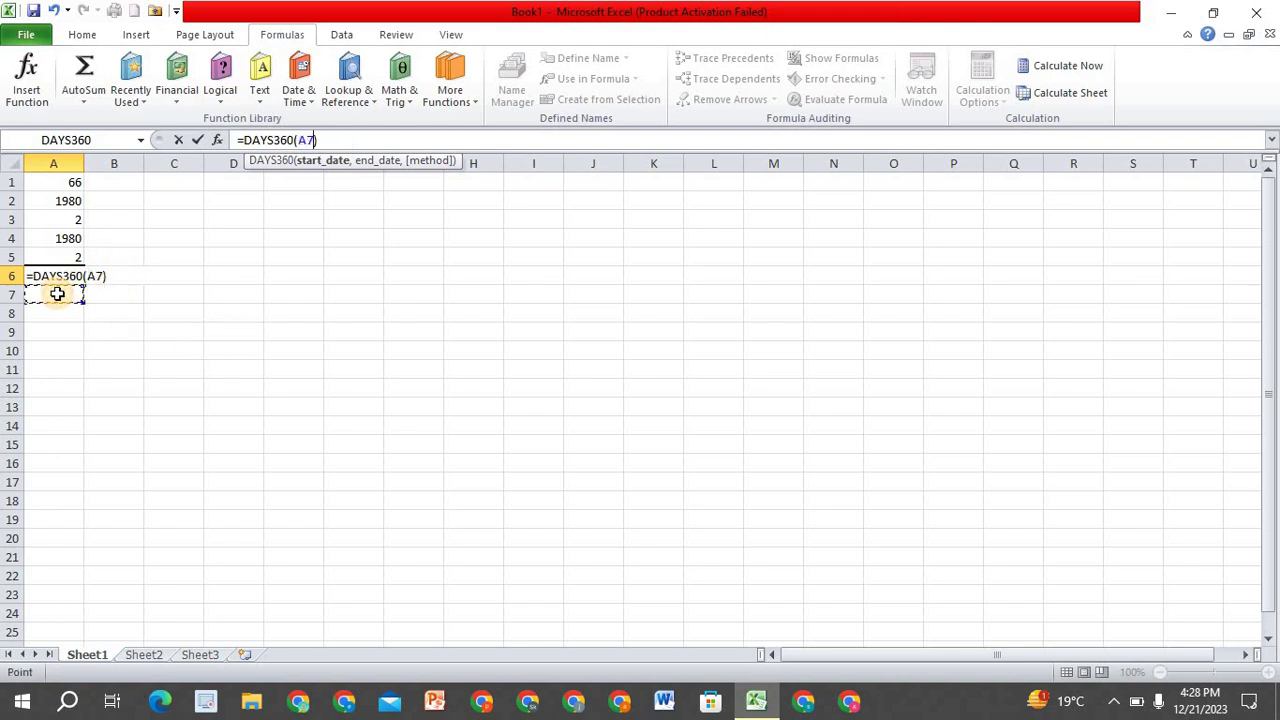
left_click(92, 105)
- Add 29 as the DAYS360 end date, committing =DAYS360(A7,29) in A6
left_click(163, 238)
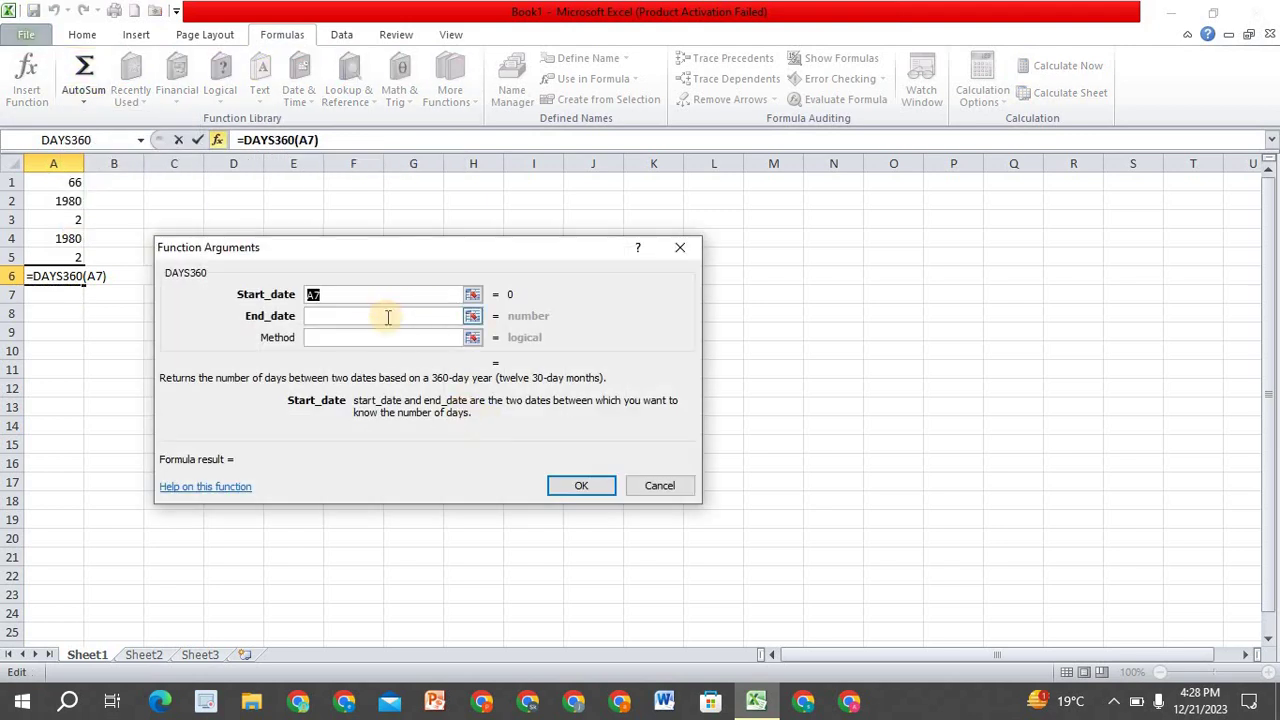
left_click(388, 316)
type("2")
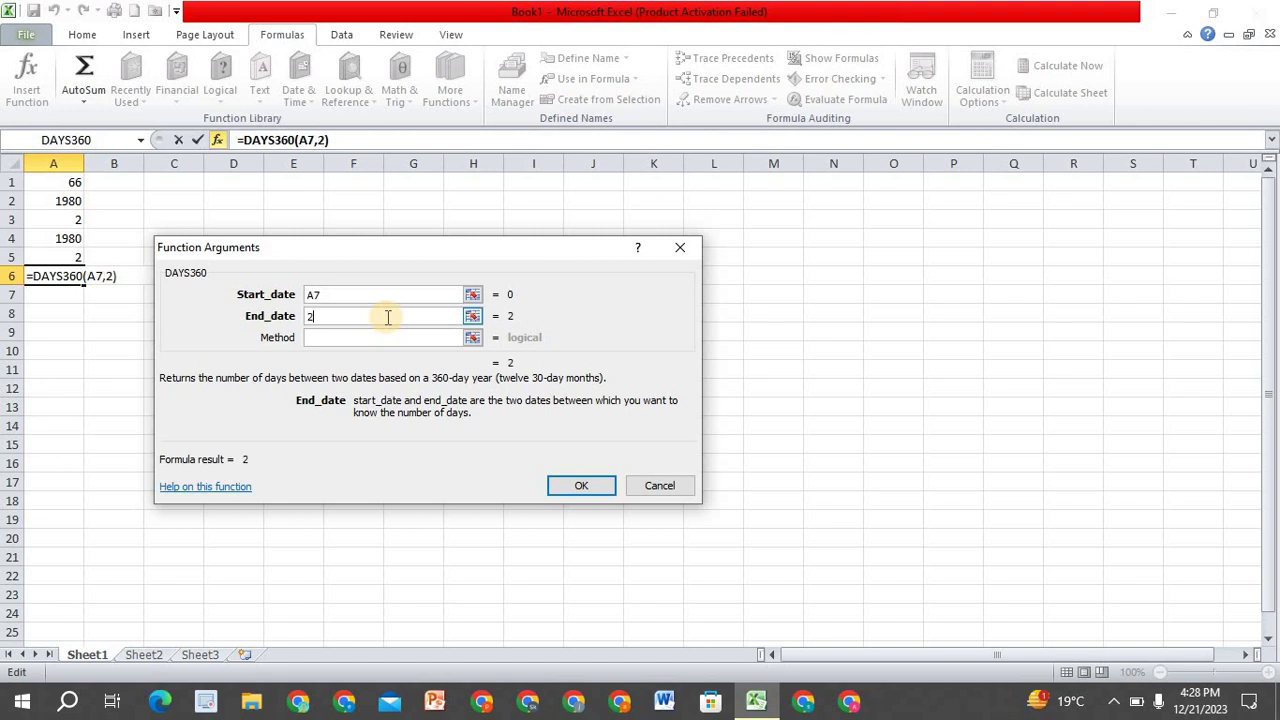
type("9")
key("Return")
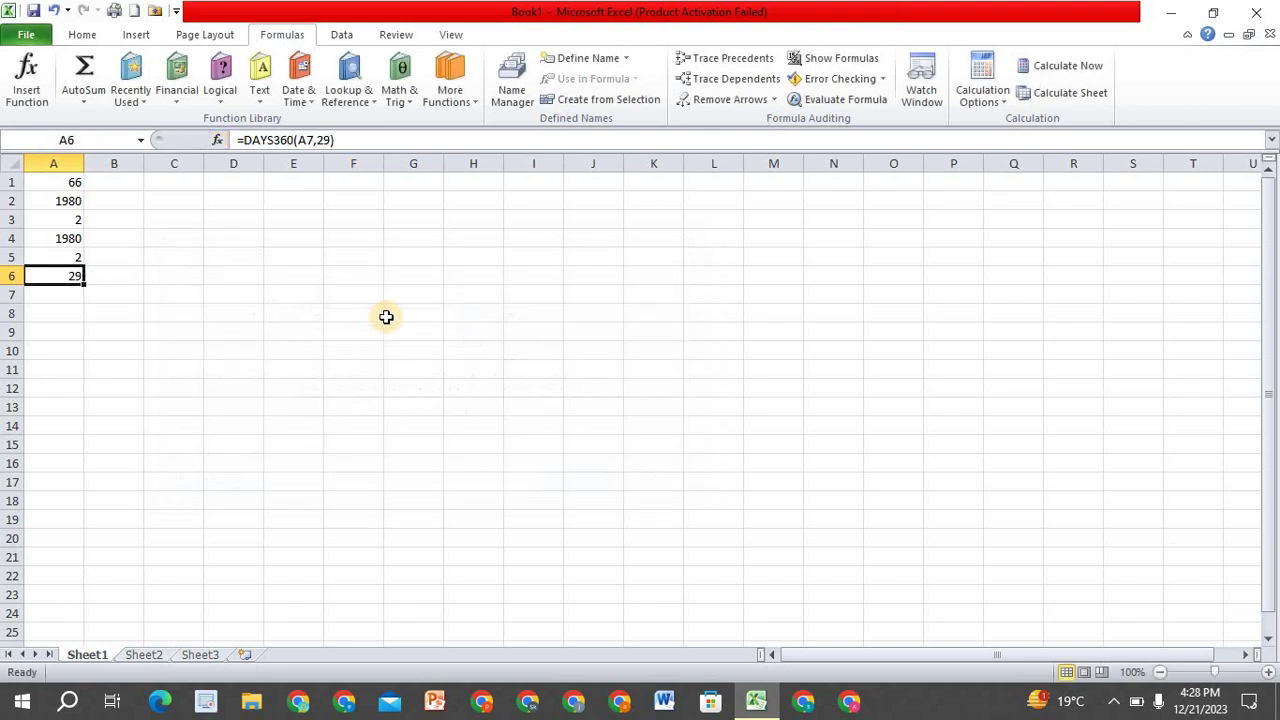
left_click(73, 277)
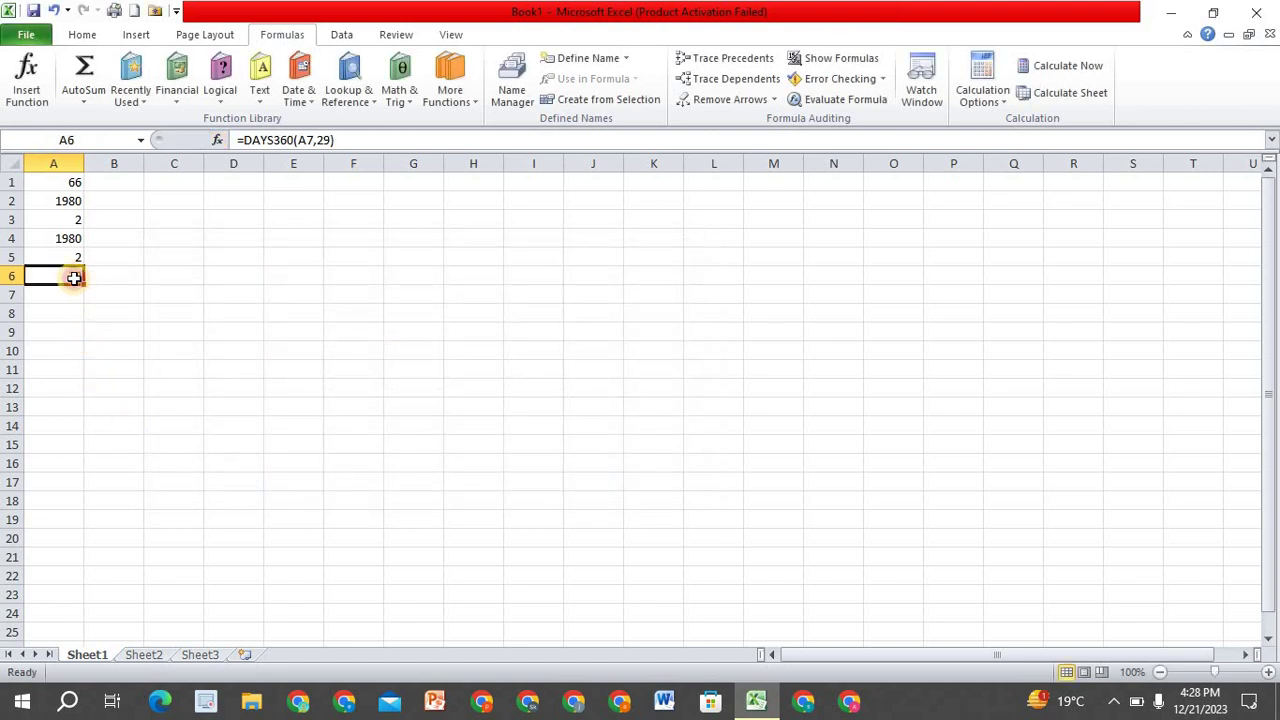
left_click(69, 297)
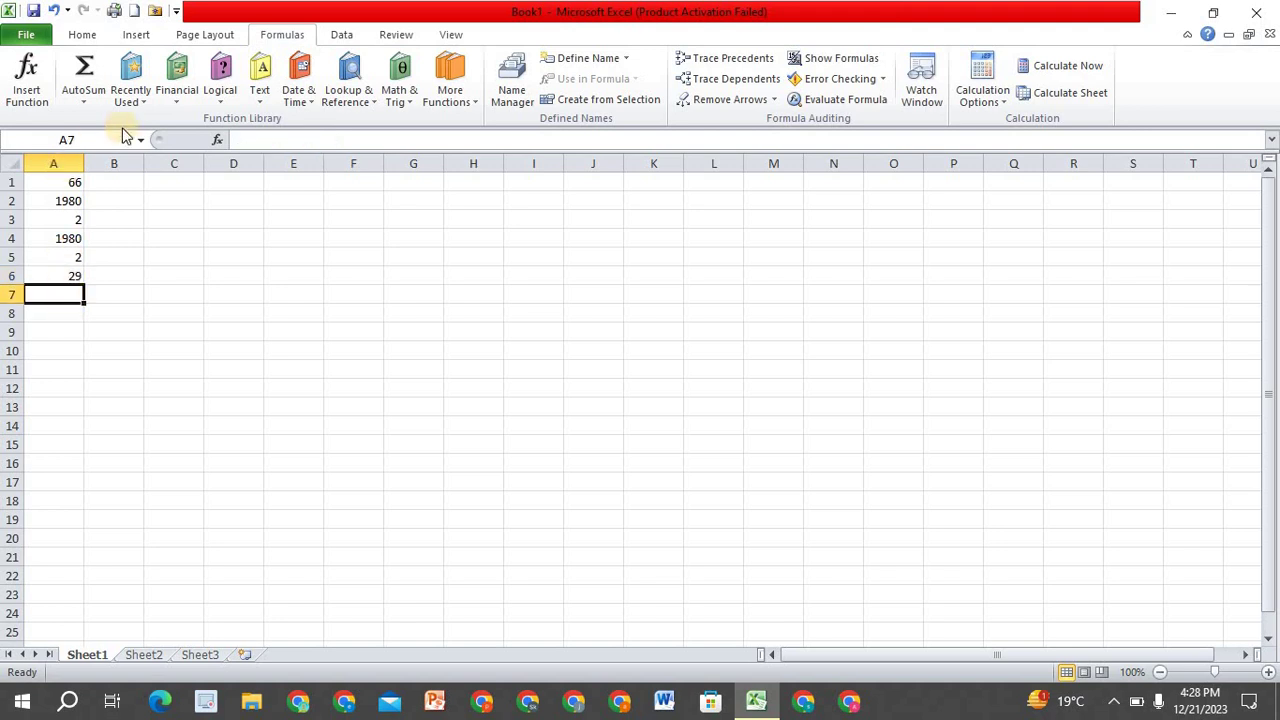
- Insert =FALSE() into cell A7 from the function browser, displaying FALSE
left_click(83, 102)
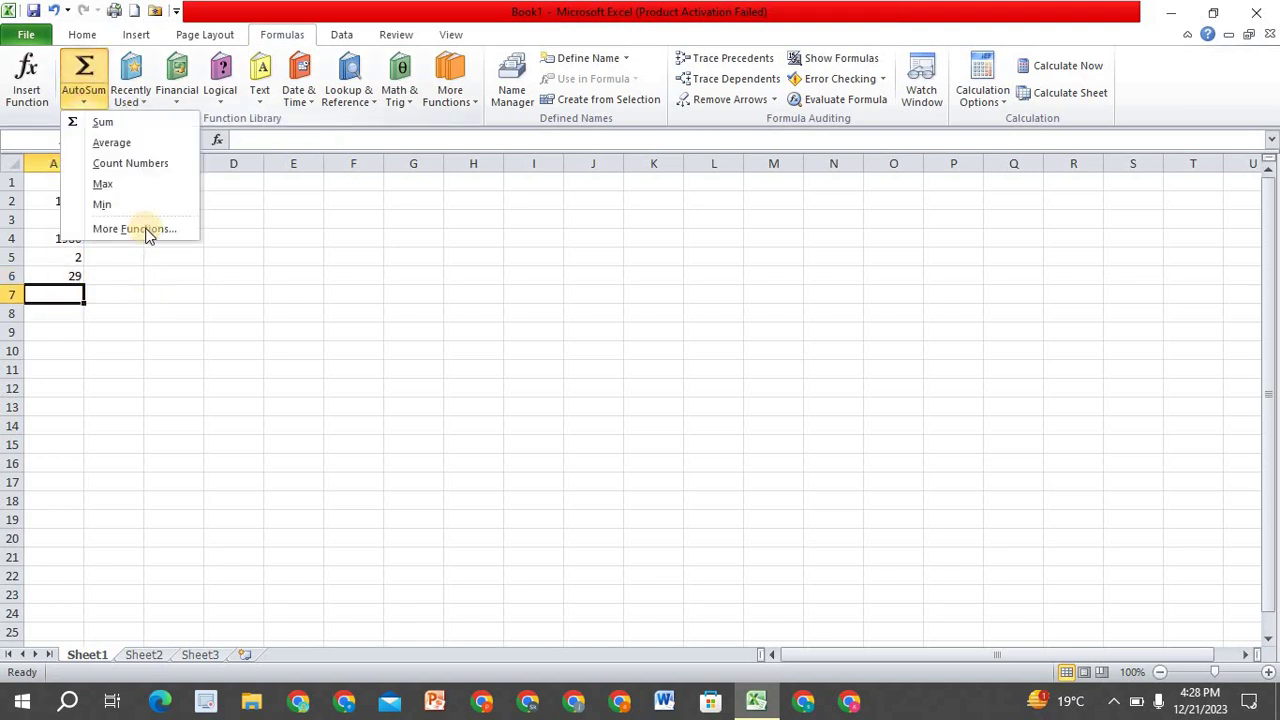
left_click(147, 230)
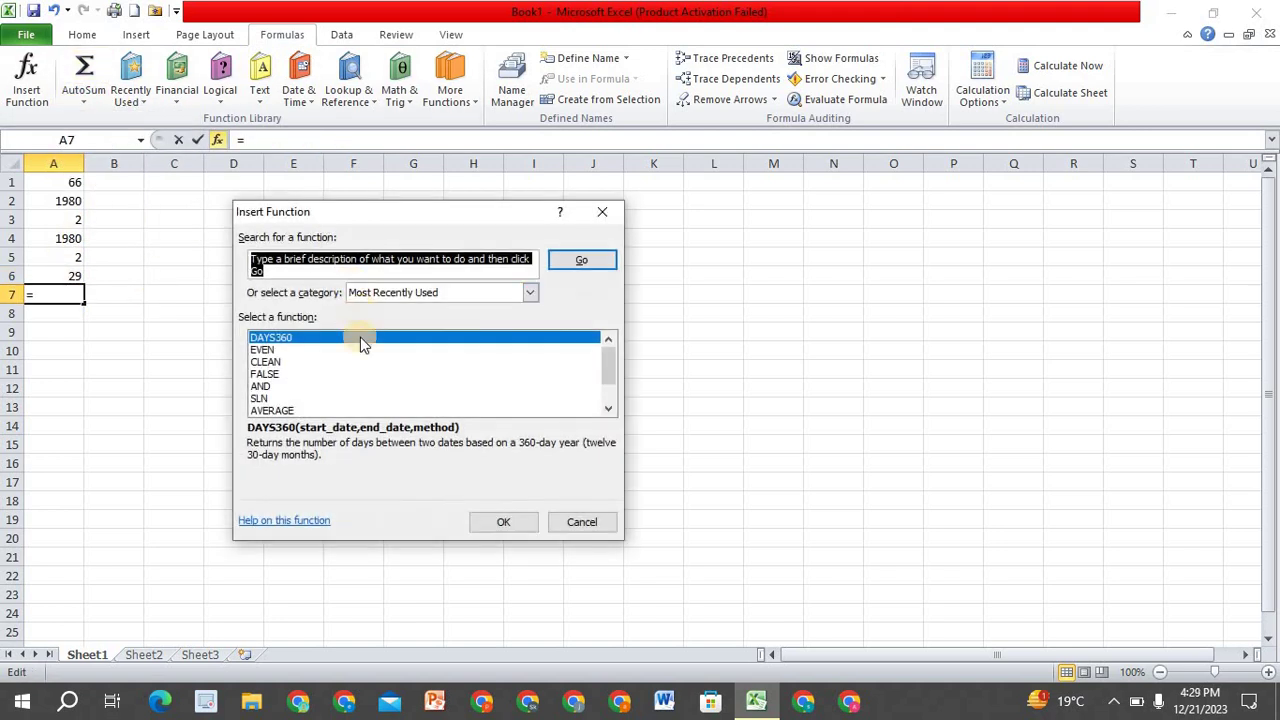
left_click(266, 374)
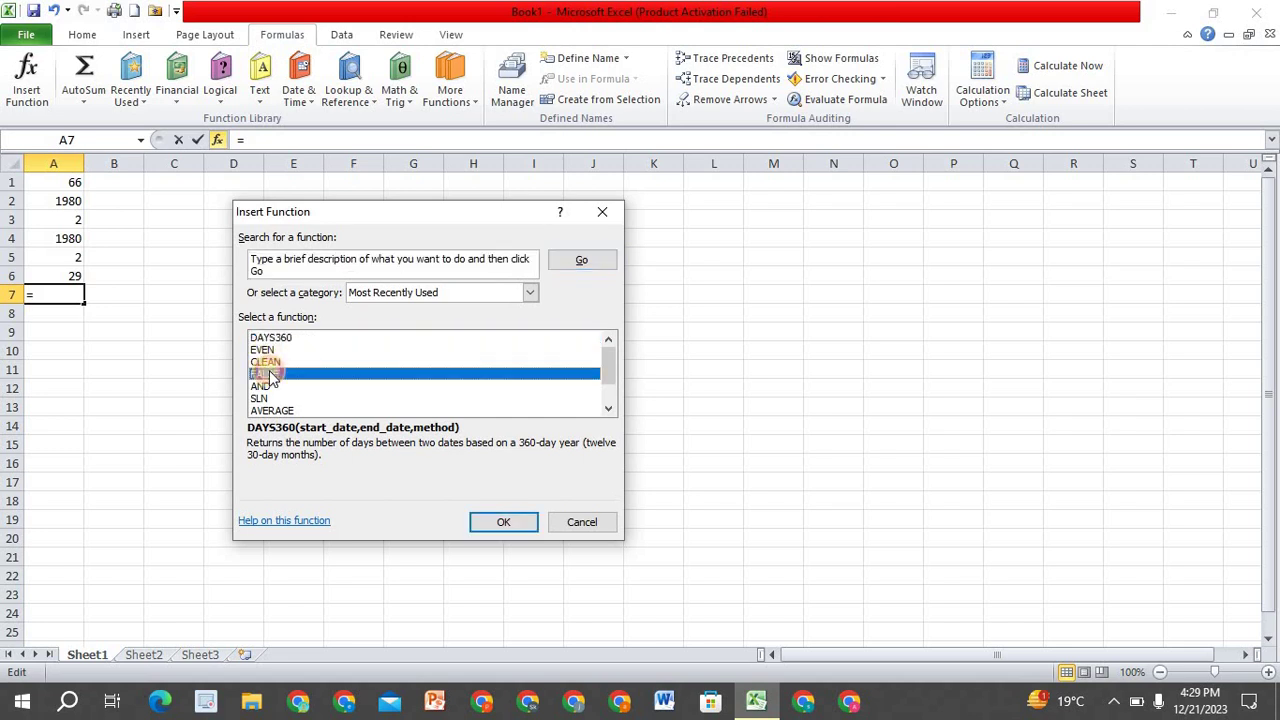
left_click(493, 528)
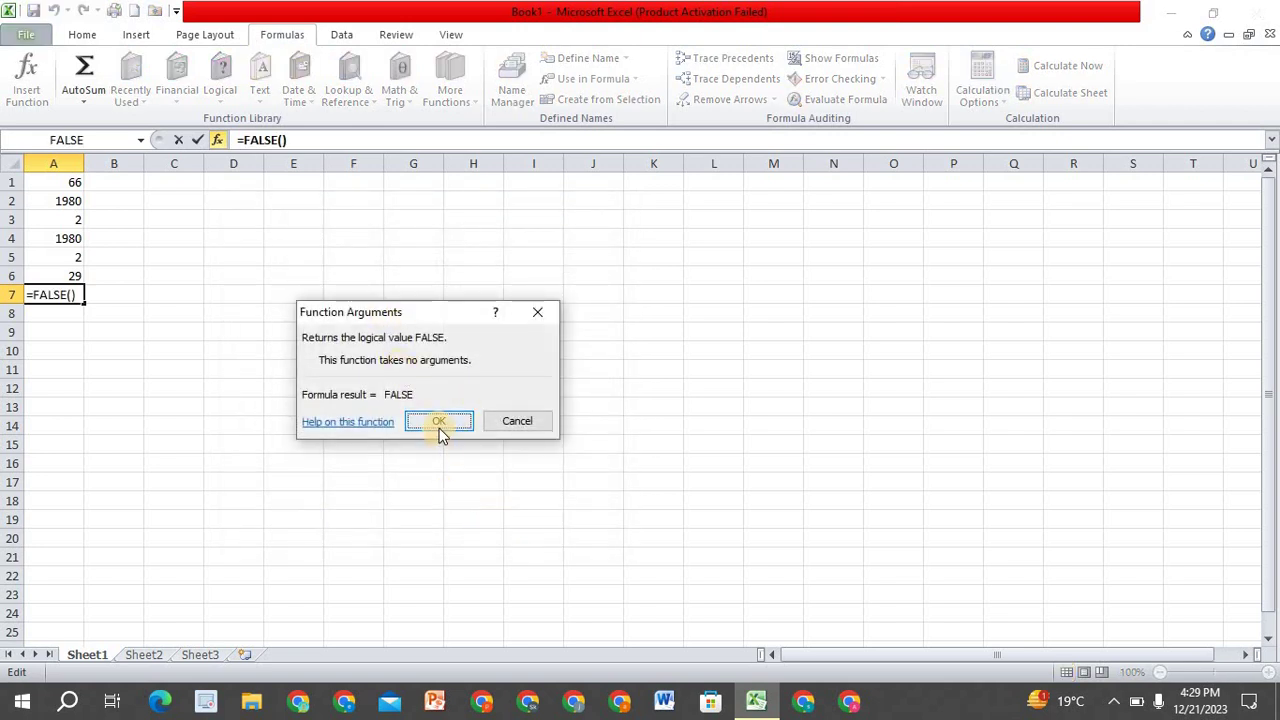
left_click(439, 424)
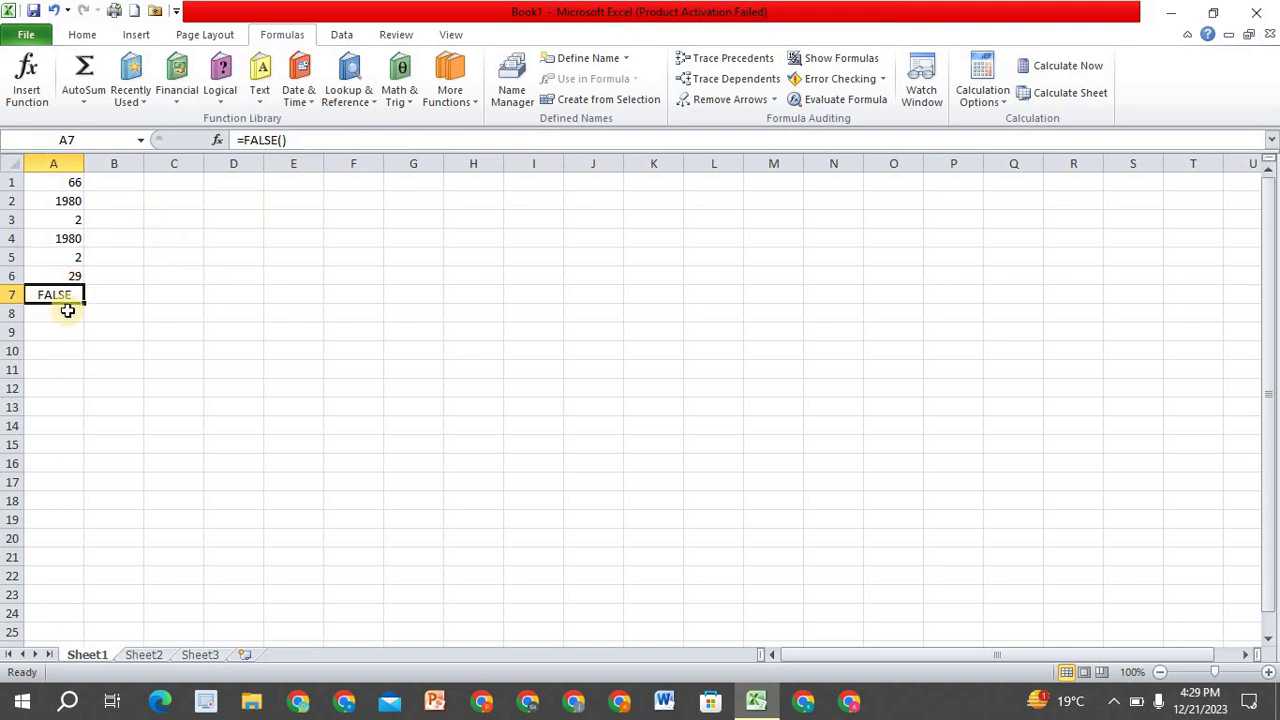
- Change A7's formula to =C10(if=10), replacing FALSE with a reference to C10
left_click(282, 139)
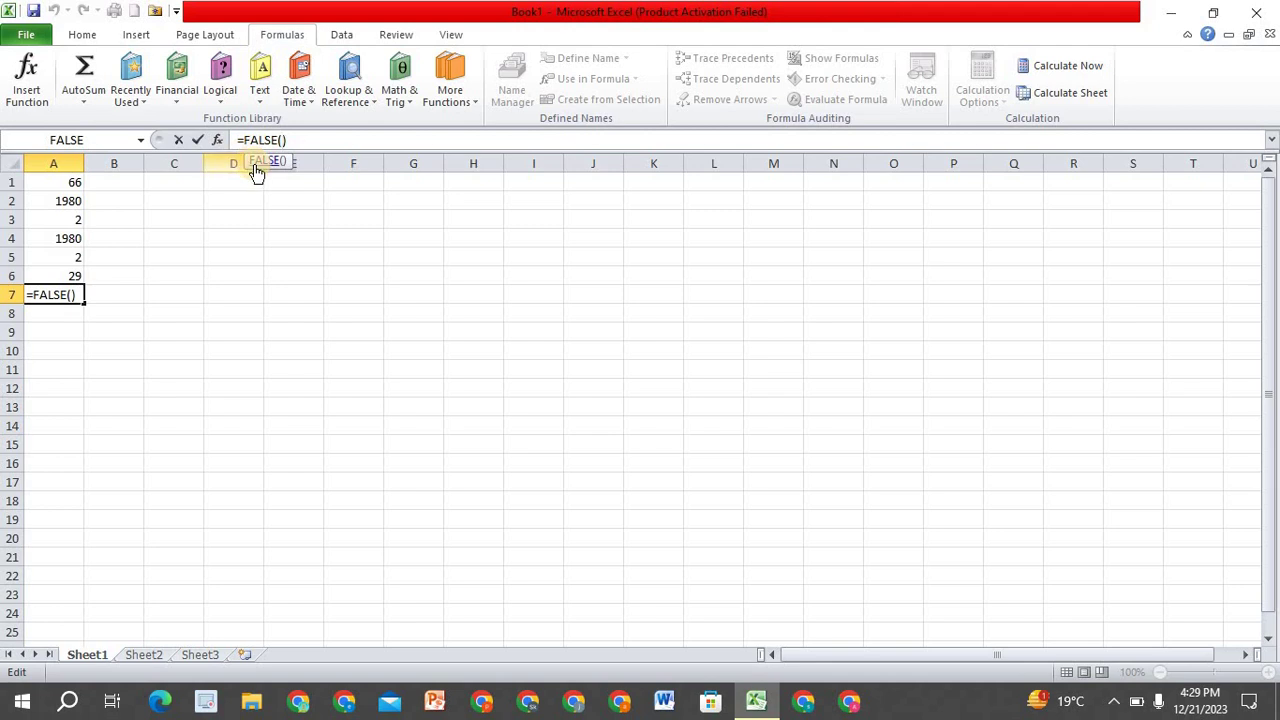
type("if")
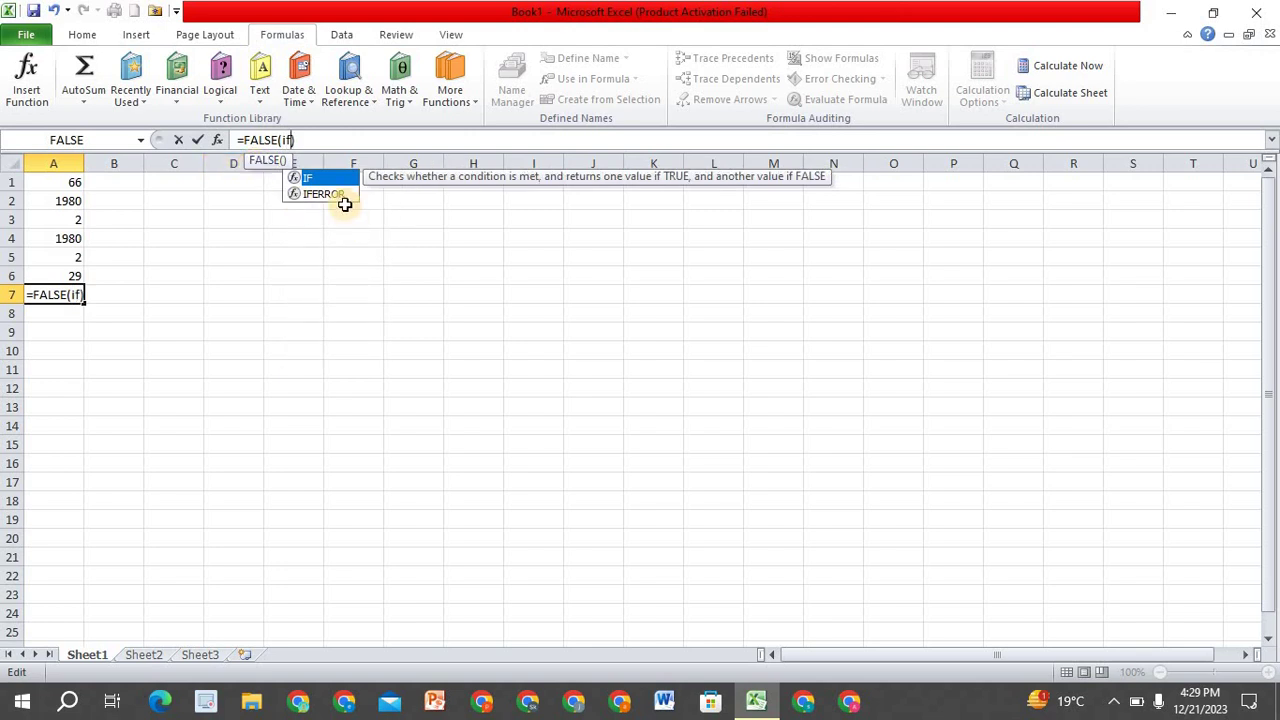
type("=10")
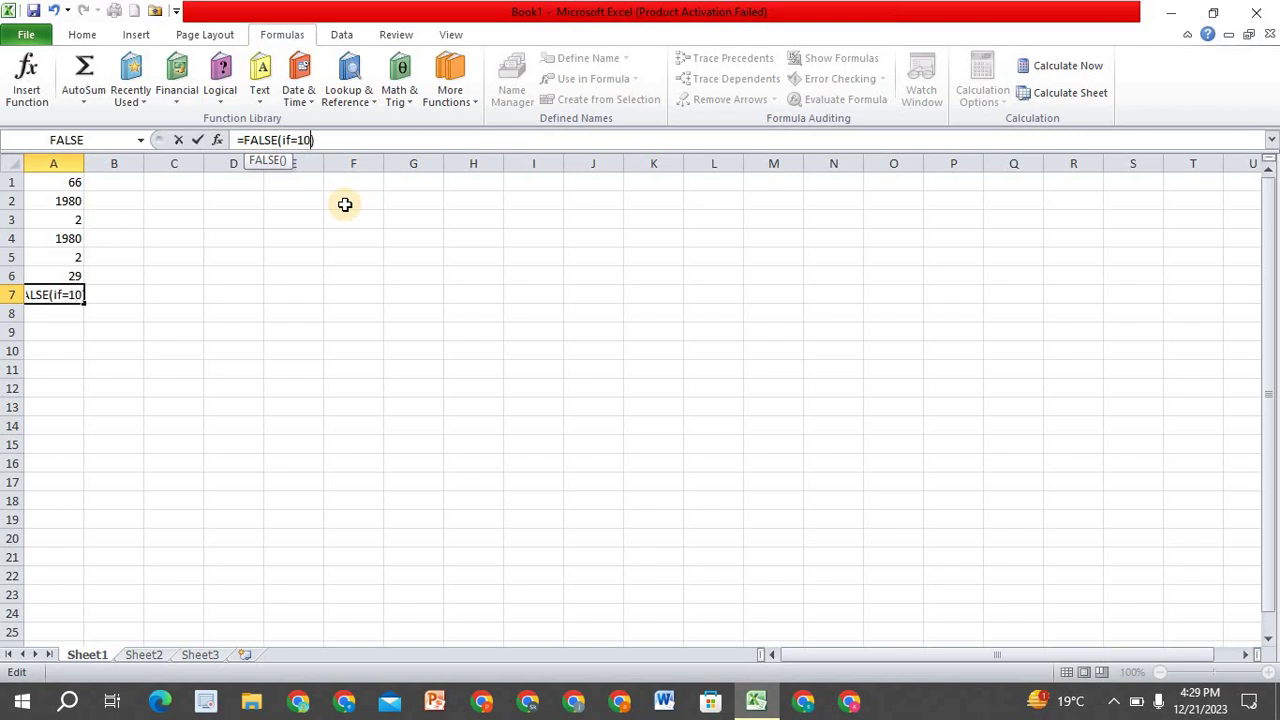
key("Return")
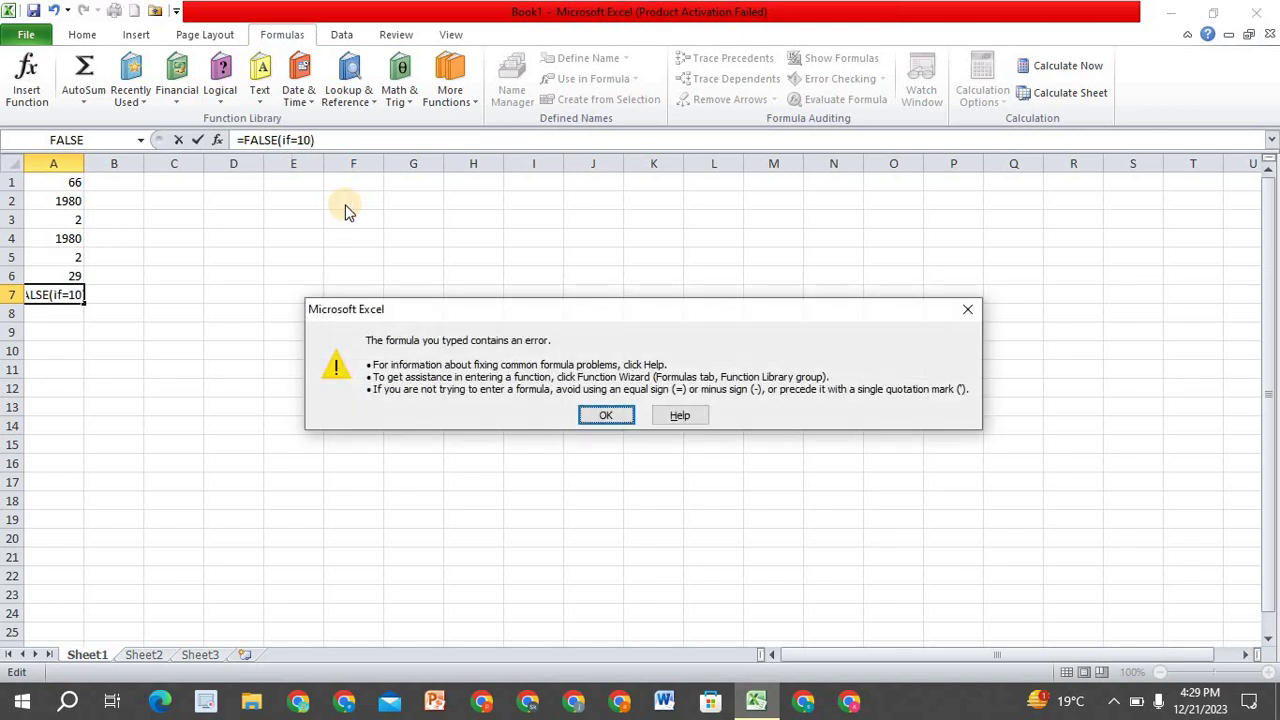
left_click(605, 415)
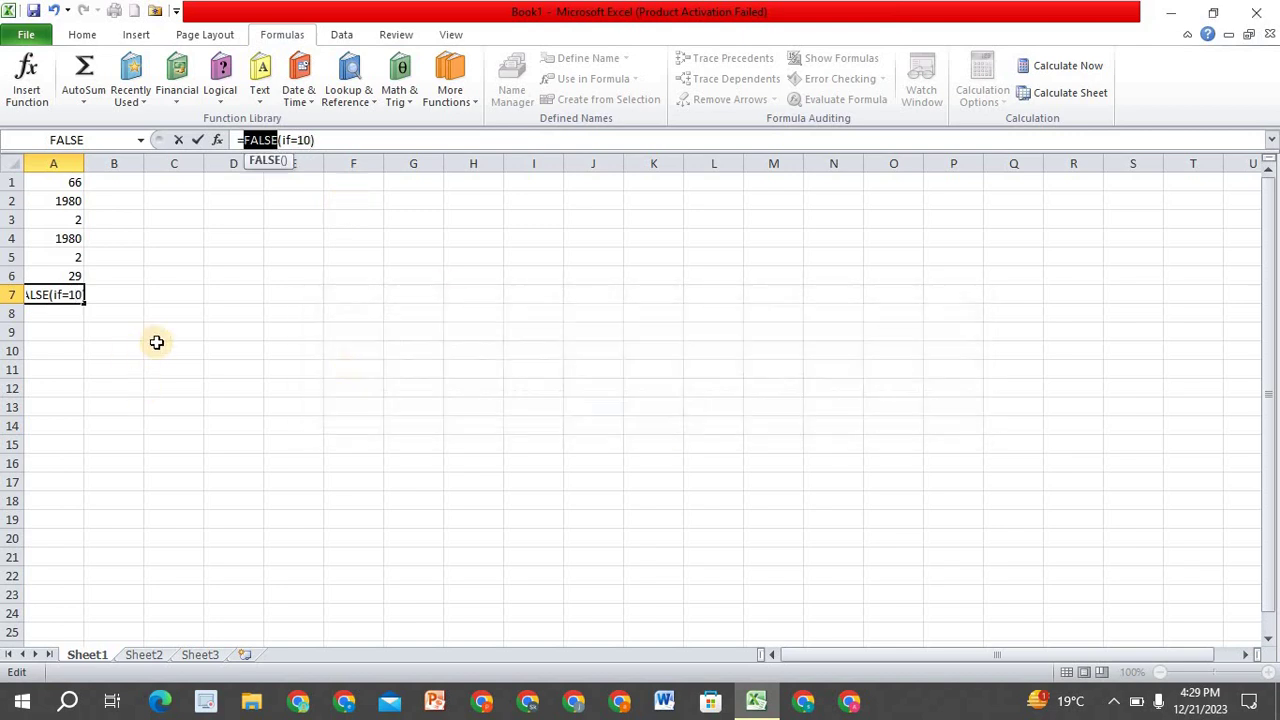
left_click(152, 347)
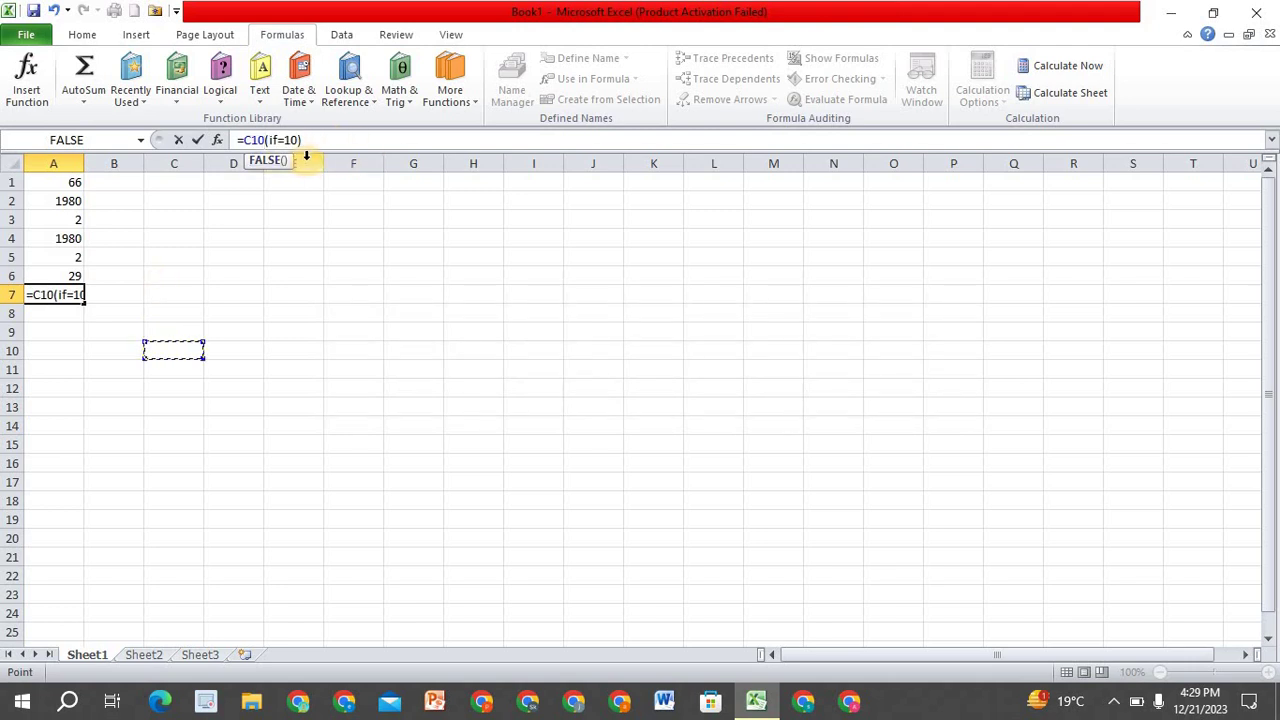
key("Return")
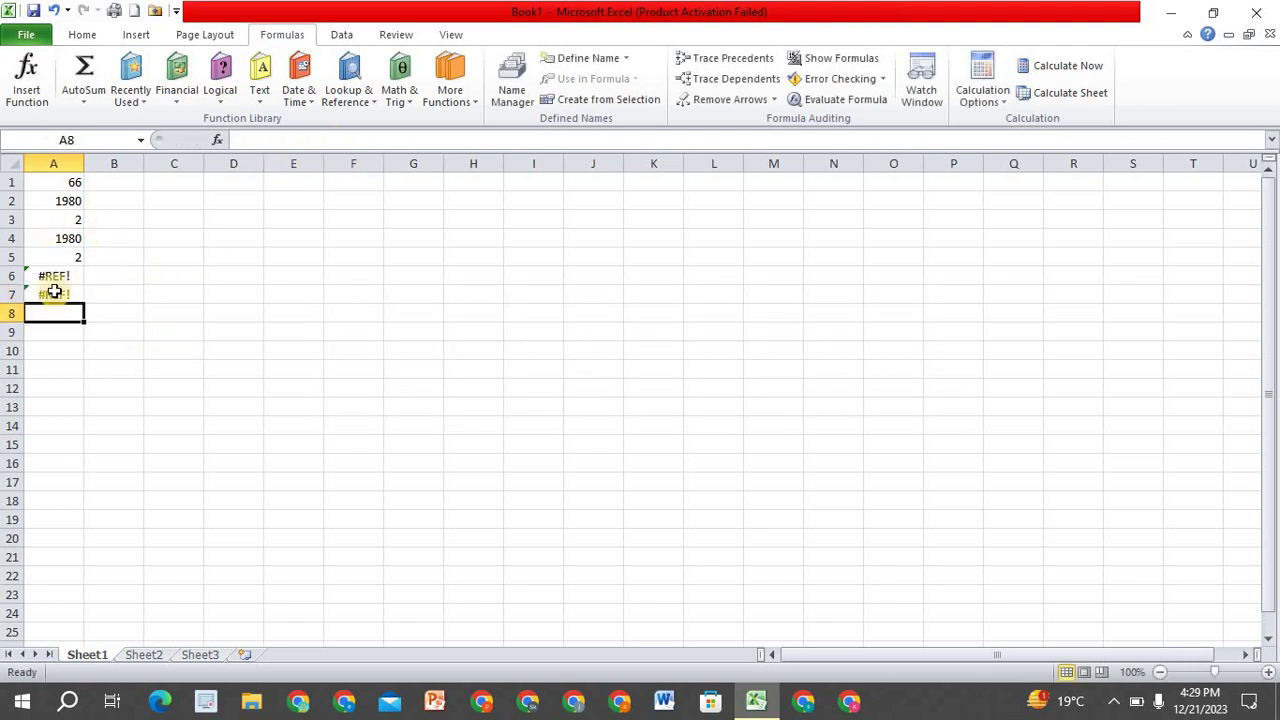
- Inspect the formulas behind the #REF! errors in A7 and A6
left_click(60, 292)
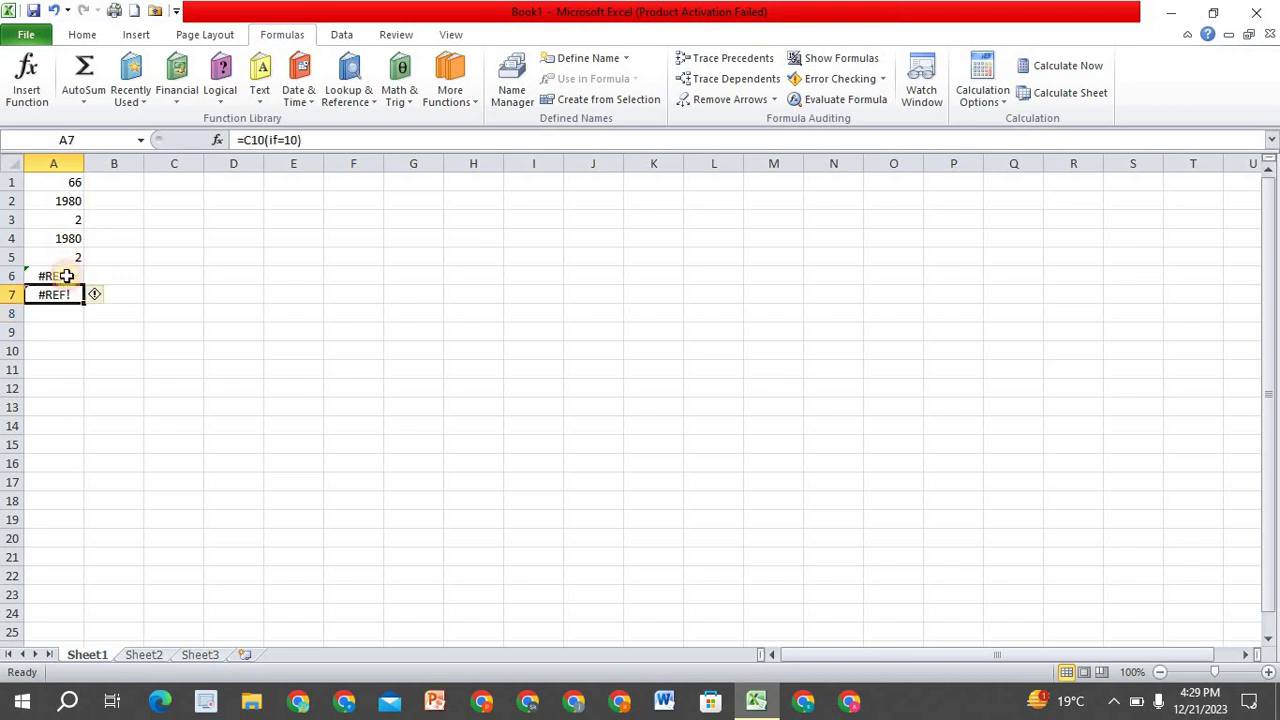
left_click(65, 276)
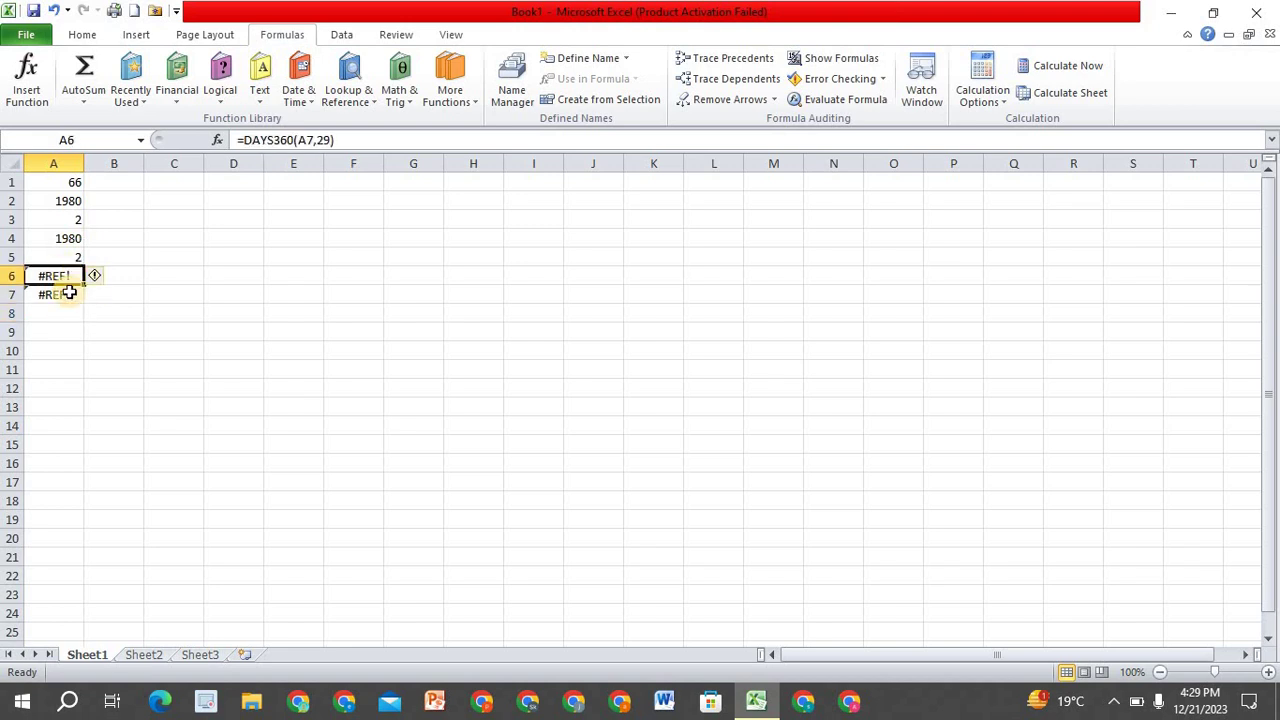
left_click(69, 292)
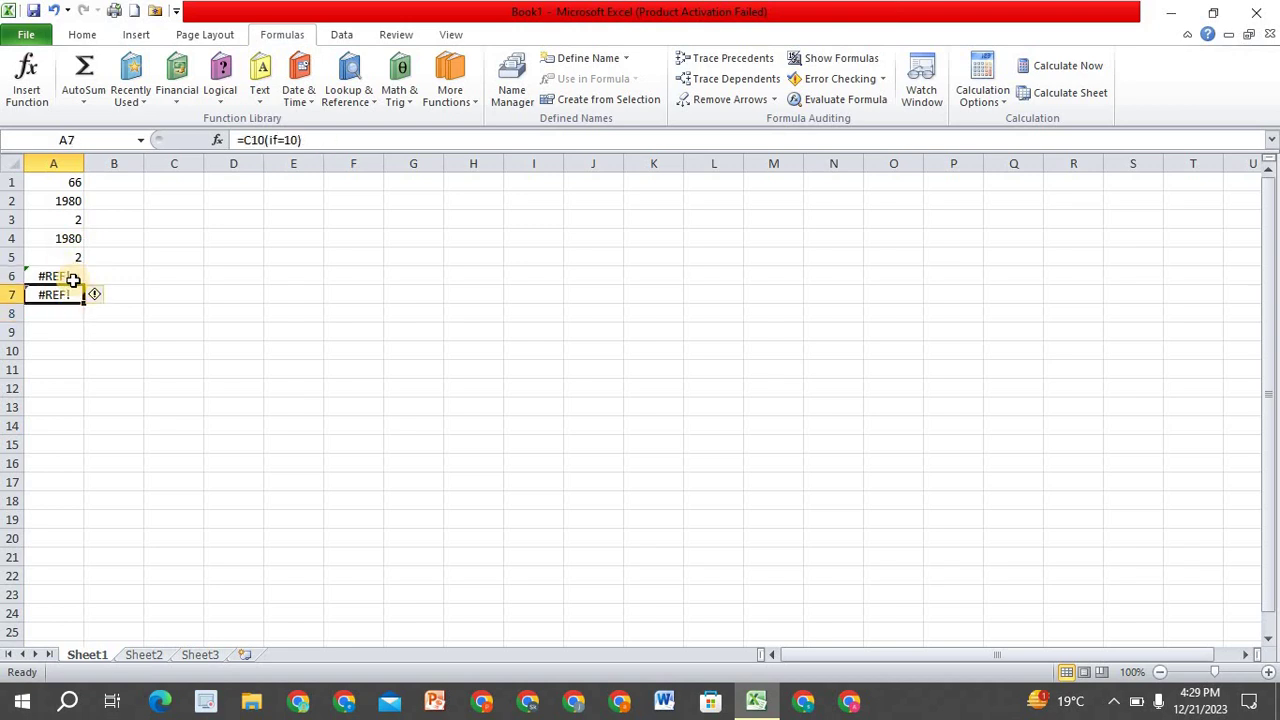
left_click(73, 280)
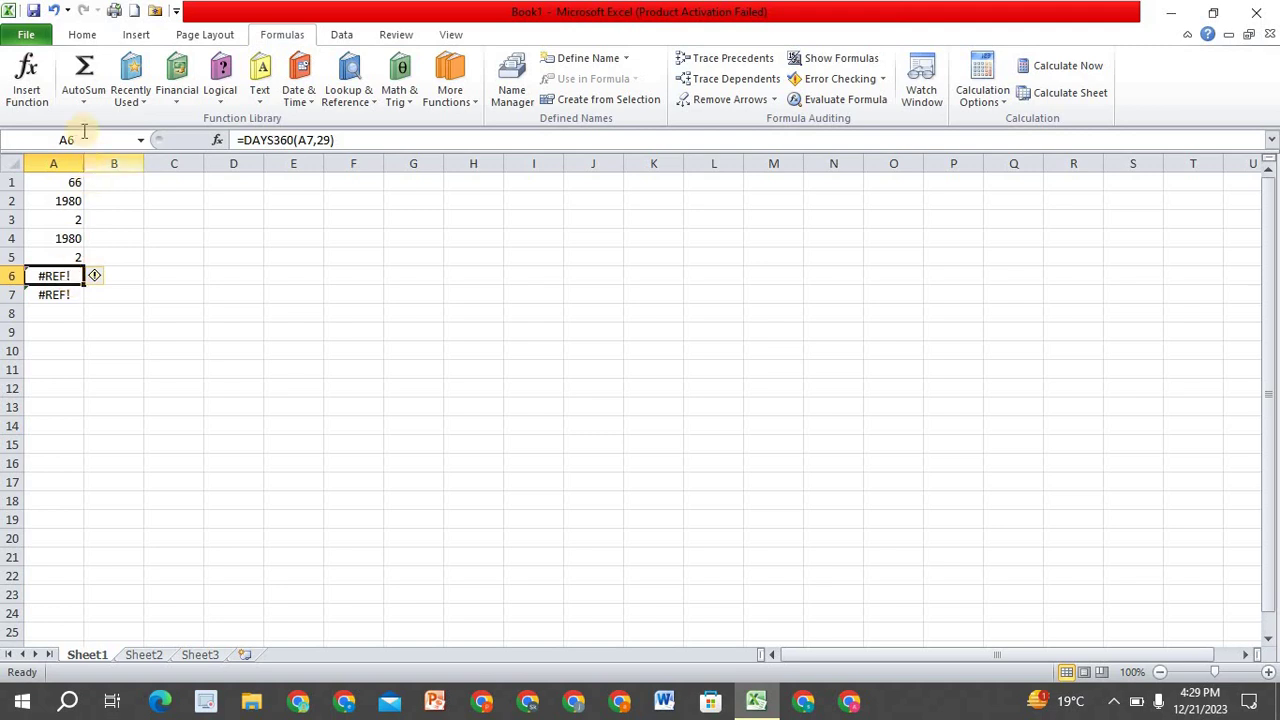